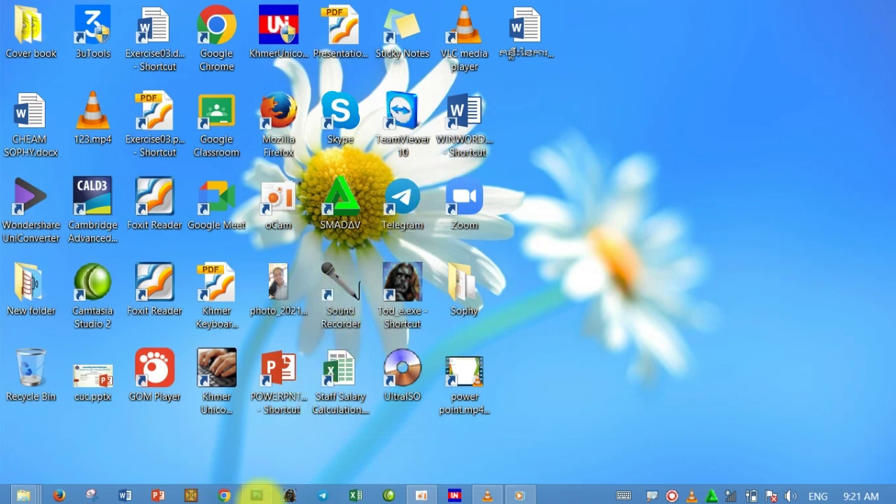
Restore the empty Photoshop window from the taskbar, then show the open File Explorer windows
click(256, 495)
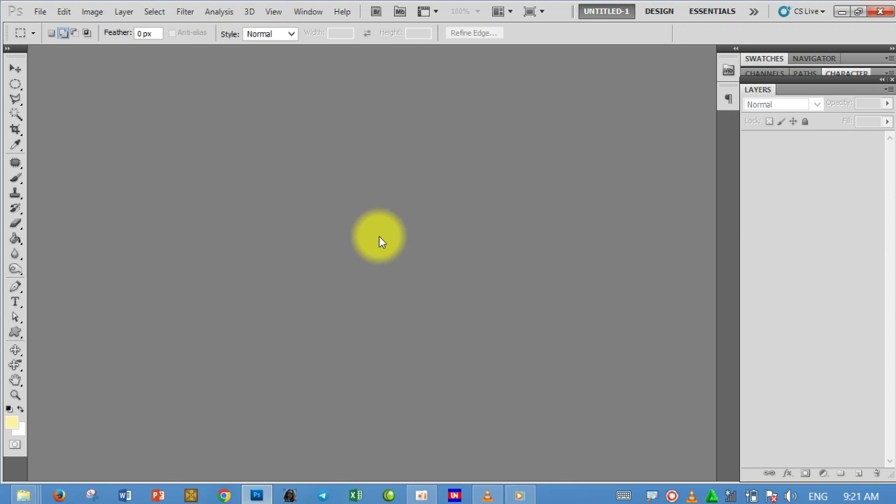
click(33, 495)
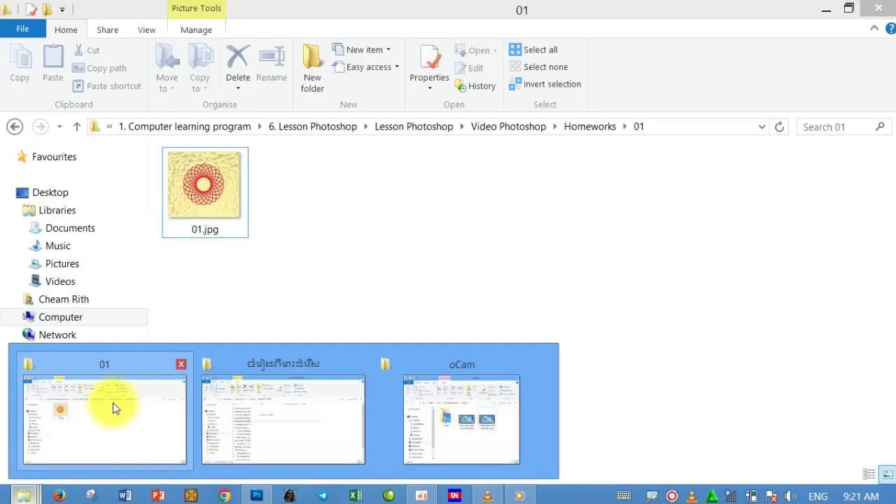
Preview 01.jpg from the Homeworks 01 folder, then drag it onto Photoshop to open
click(112, 402)
click(204, 179)
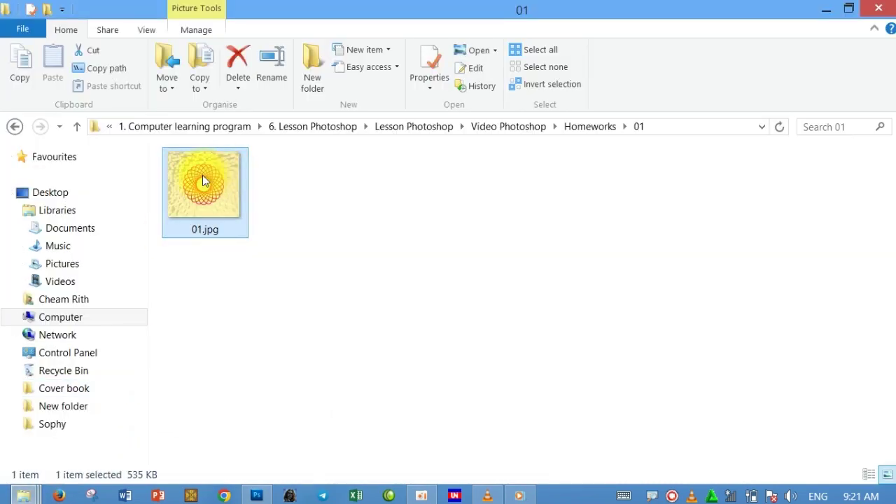
double_click(203, 179)
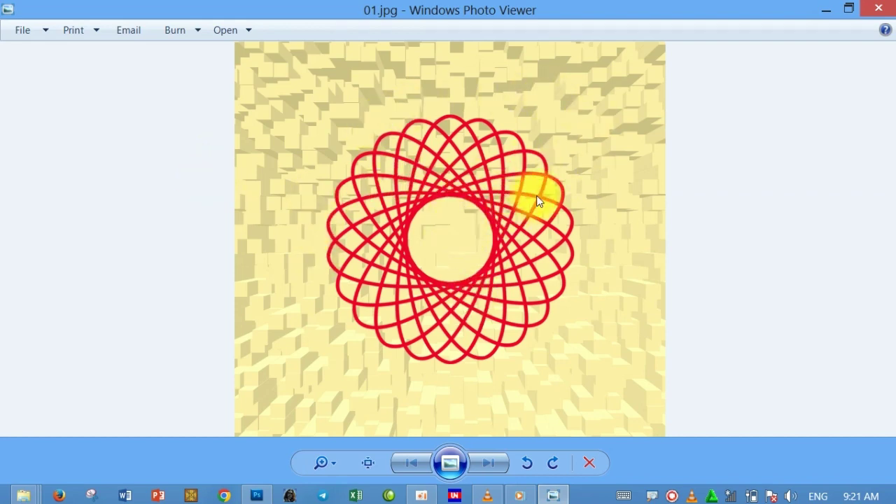
click(879, 8)
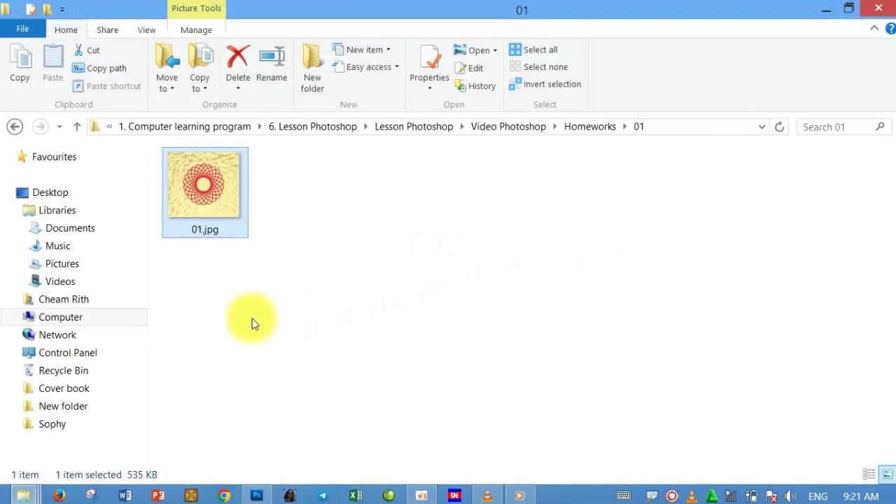
mouse_move(190, 182)
mouse_down()
mouse_move(259, 494)
mouse_move(288, 285)
mouse_up()
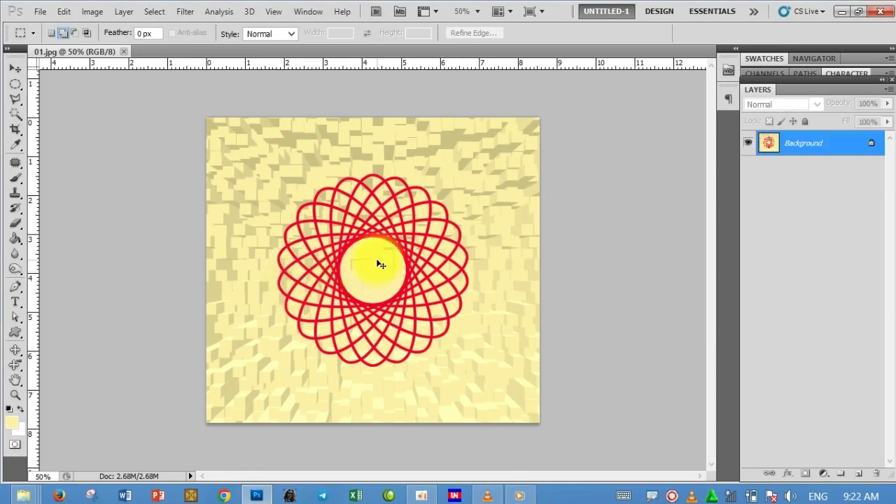
Zoom the 01.jpg canvas in and back out to about 55%
scroll(394, 256, up, 2)
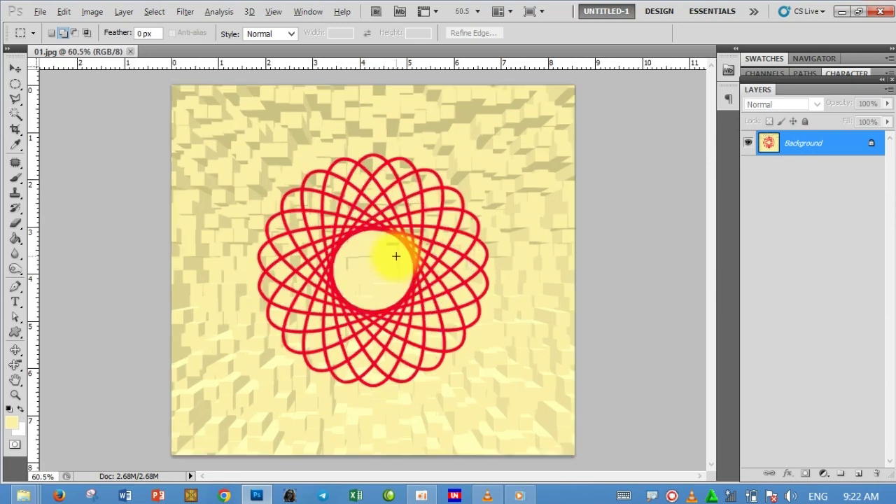
scroll(396, 256, down, 1)
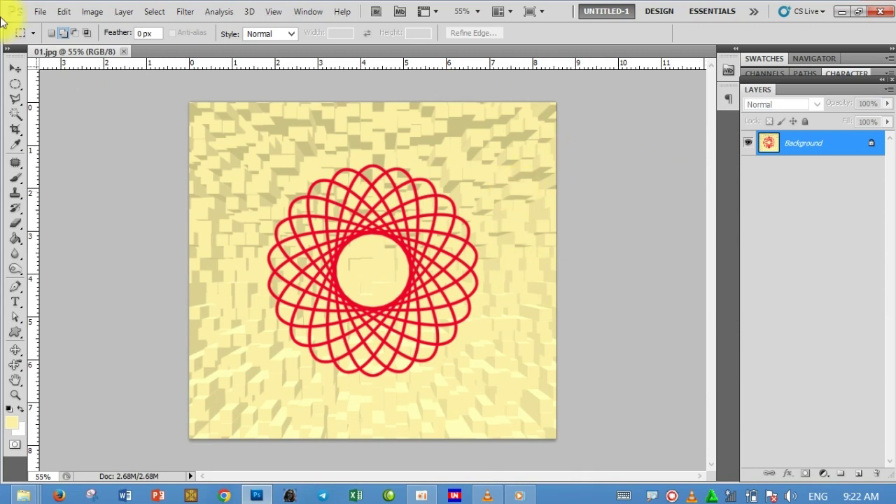
With the Move tool active, select all and copy 01.jpg, then start a clipboard-sized new document
click(15, 68)
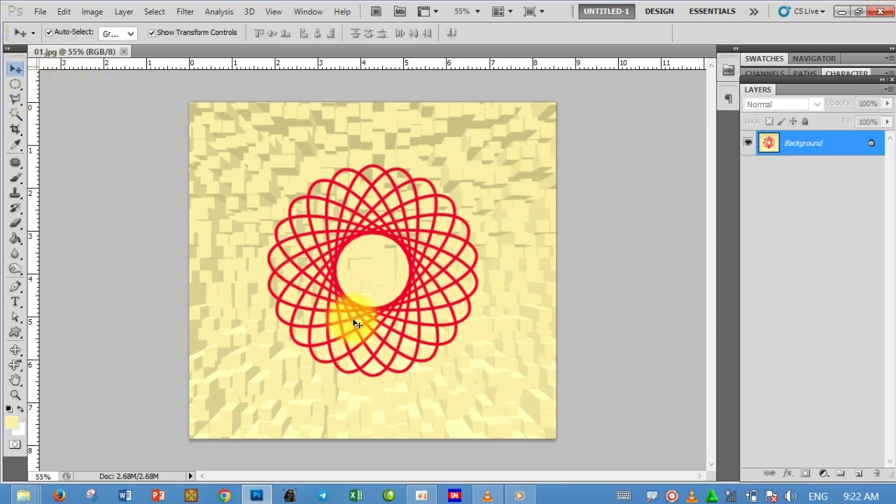
key(ctrl+a)
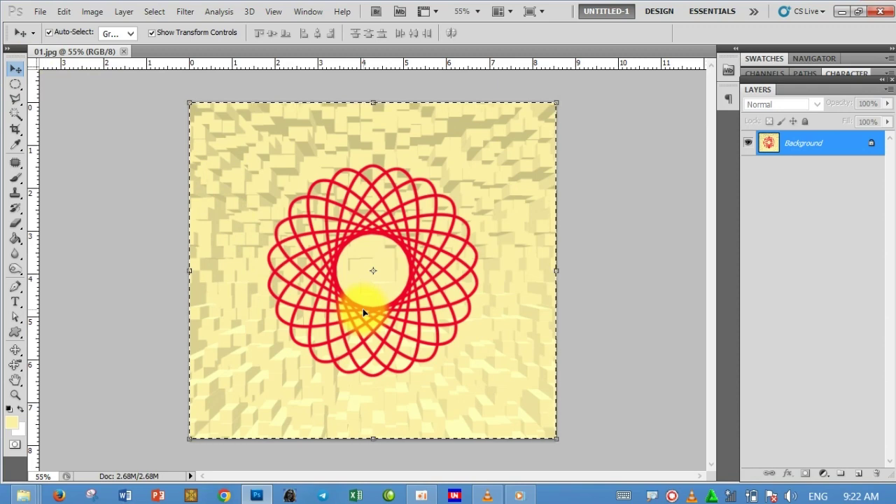
key(ctrl+c)
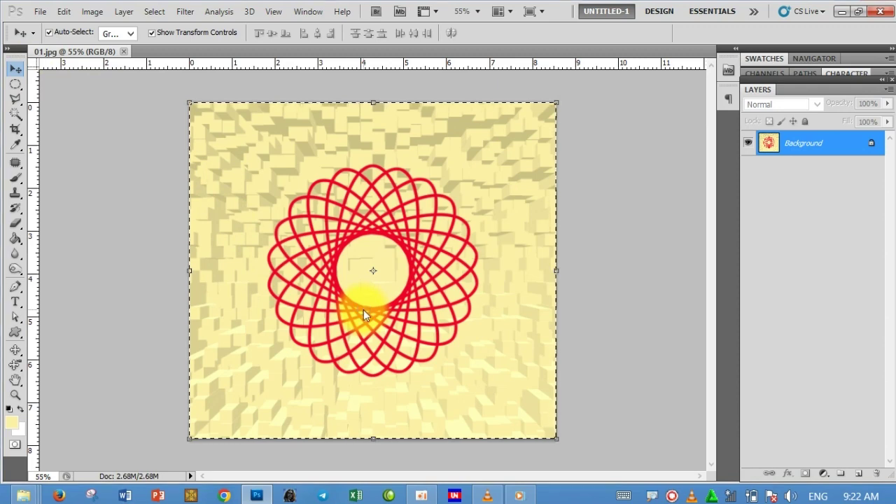
key(ctrl+n)
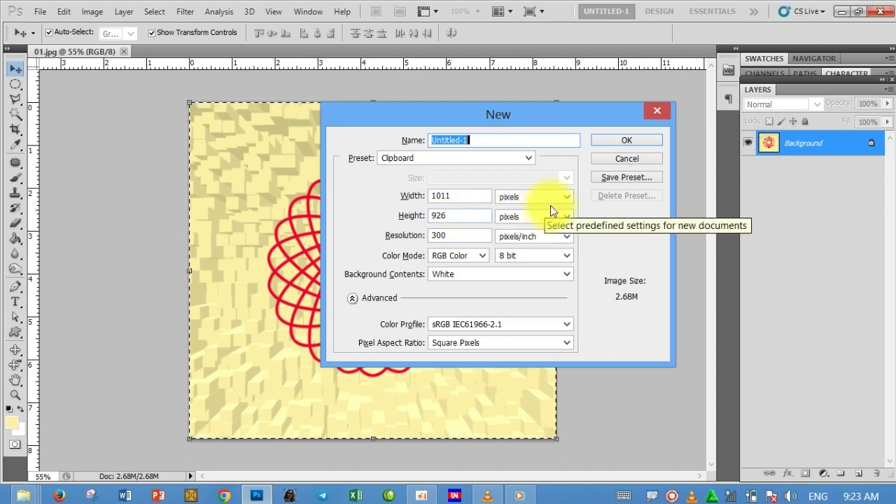
Create and discard a first new document, then deselect the reference image
click(605, 140)
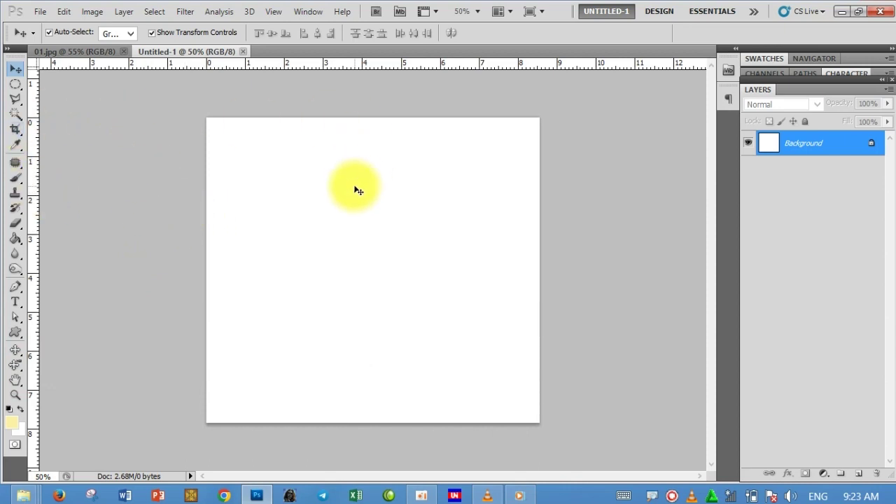
click(243, 52)
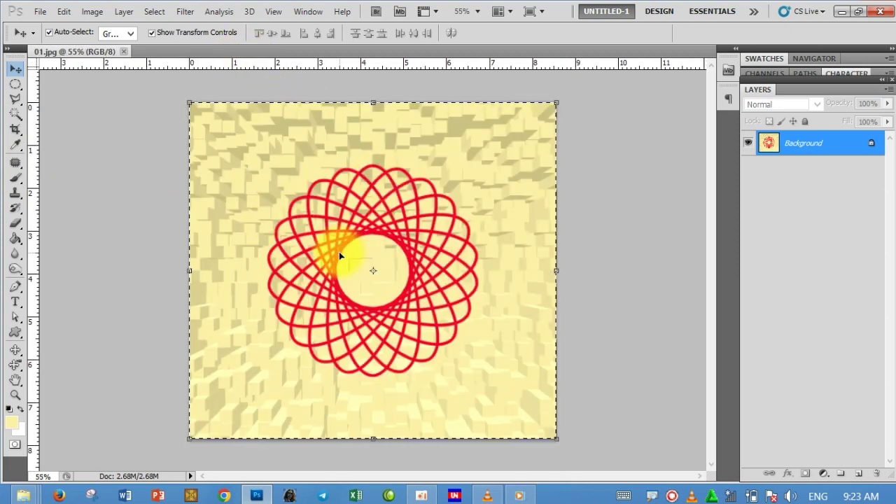
key(ctrl+d)
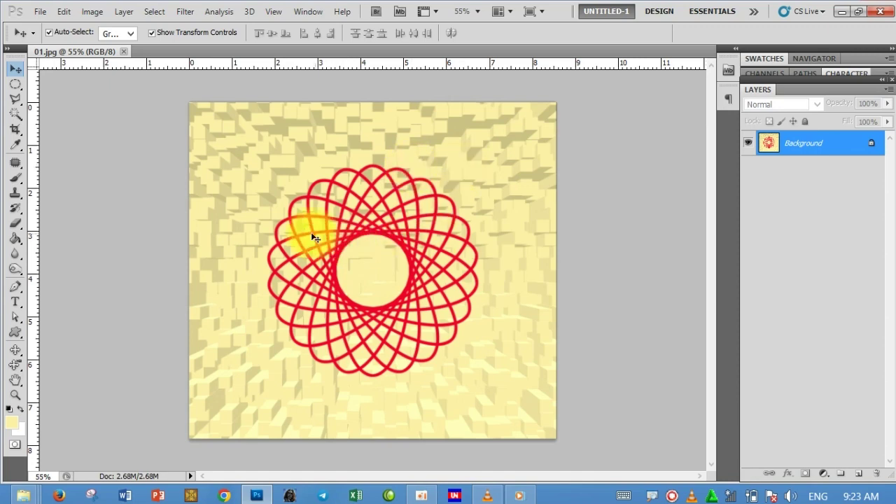
Create a blank white 1011 × 926 px, 300 ppi document through File > New
click(40, 11)
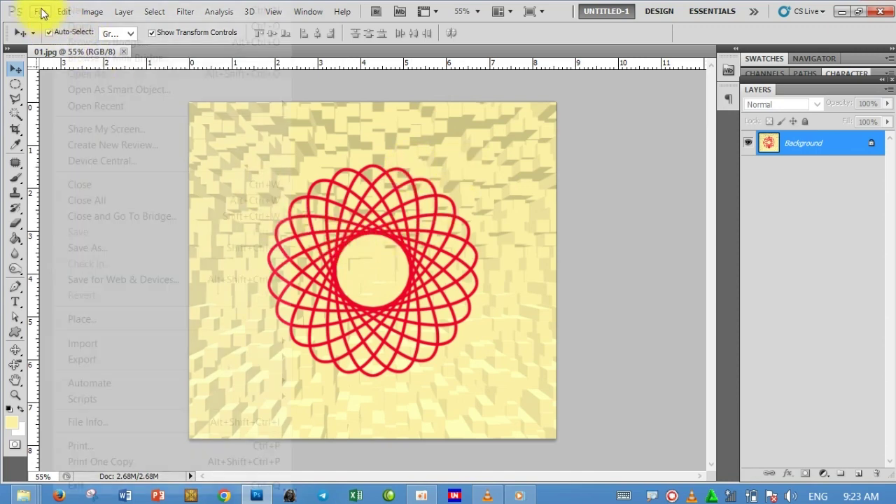
click(72, 12)
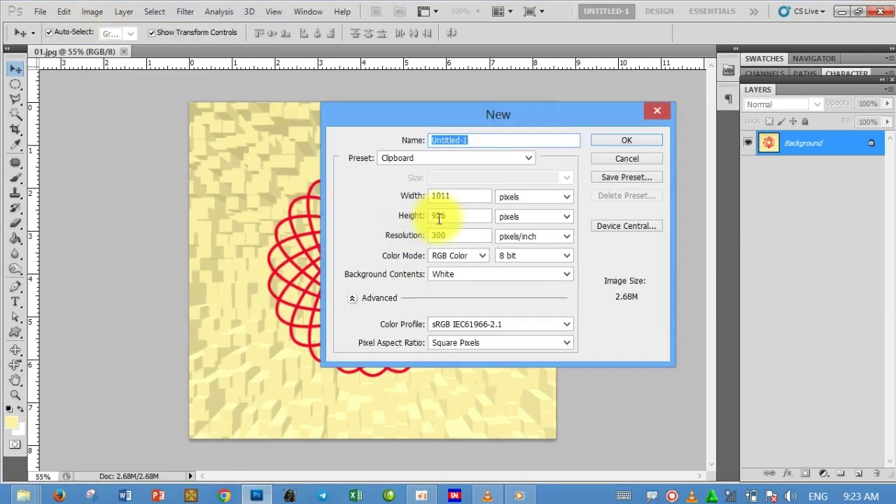
click(458, 196)
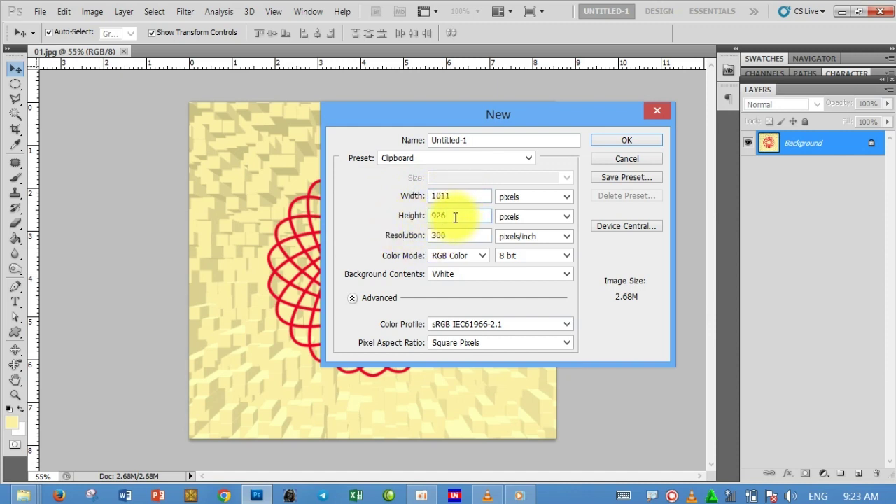
click(460, 238)
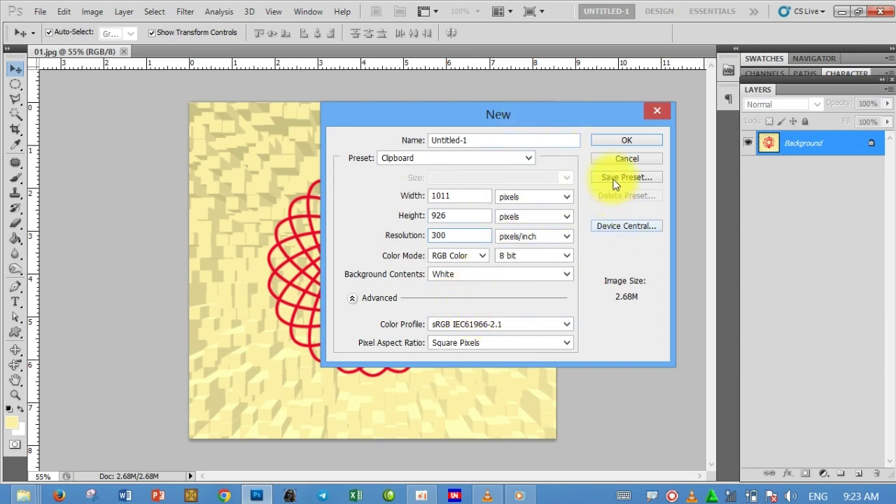
click(611, 142)
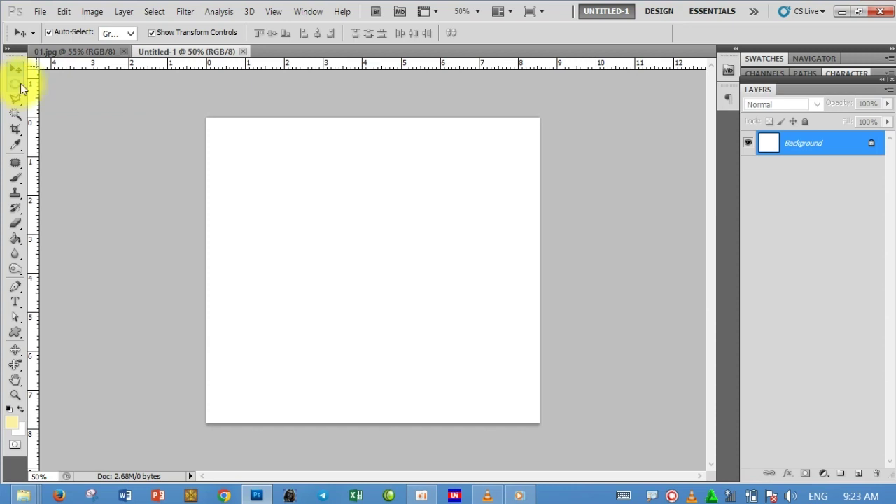
Draw a tall narrow elliptical selection mid-canvas and add a new empty Layer 1
click(12, 90)
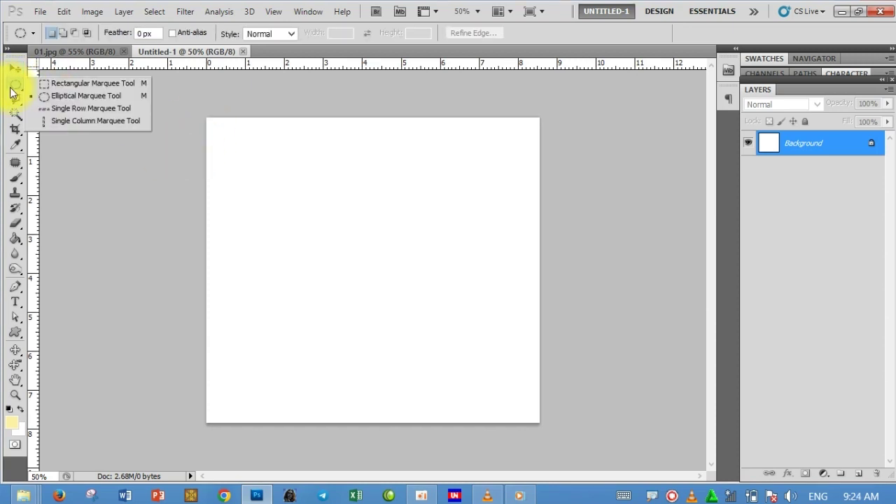
click(65, 94)
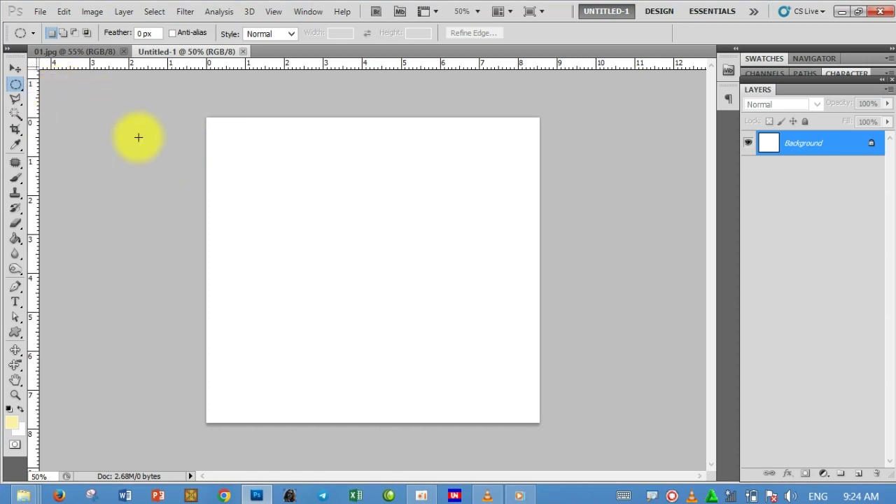
mouse_move(344, 185)
mouse_down()
mouse_move(386, 384)
mouse_move(408, 384)
mouse_up()
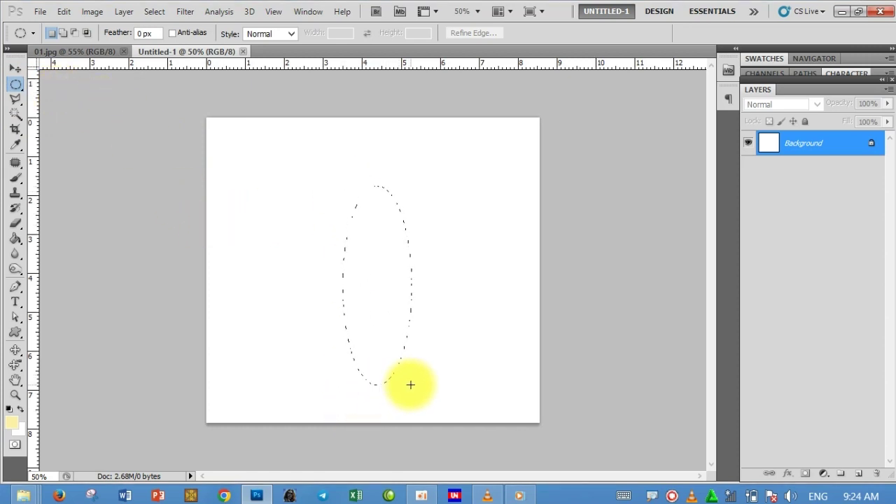
drag(410, 384, 410, 383)
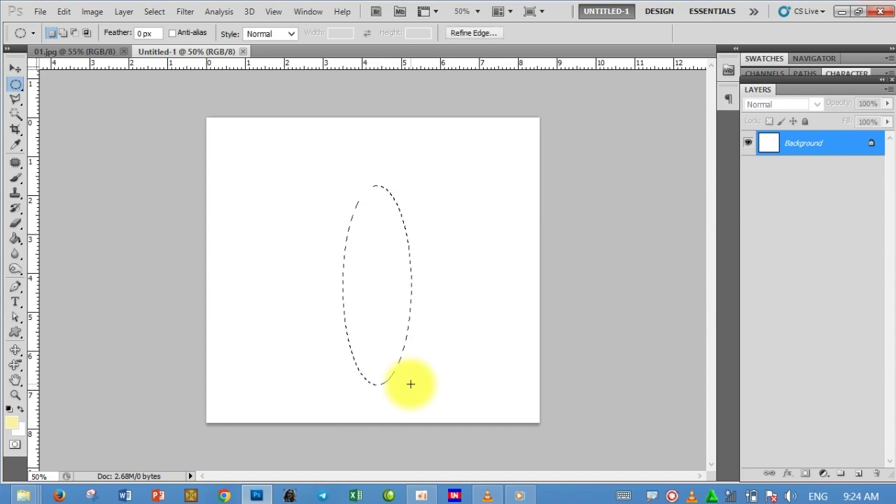
click(859, 475)
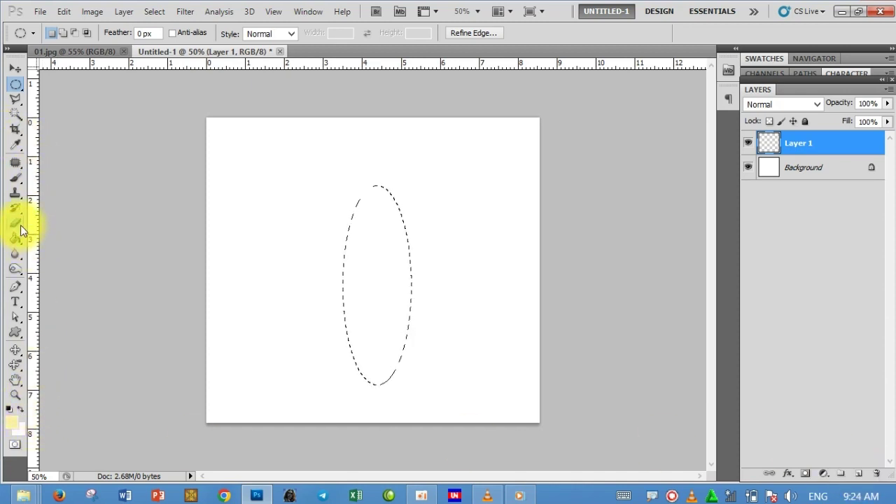
Float the Untitled-1 window and move it right to reveal the reference
drag(143, 52, 171, 49)
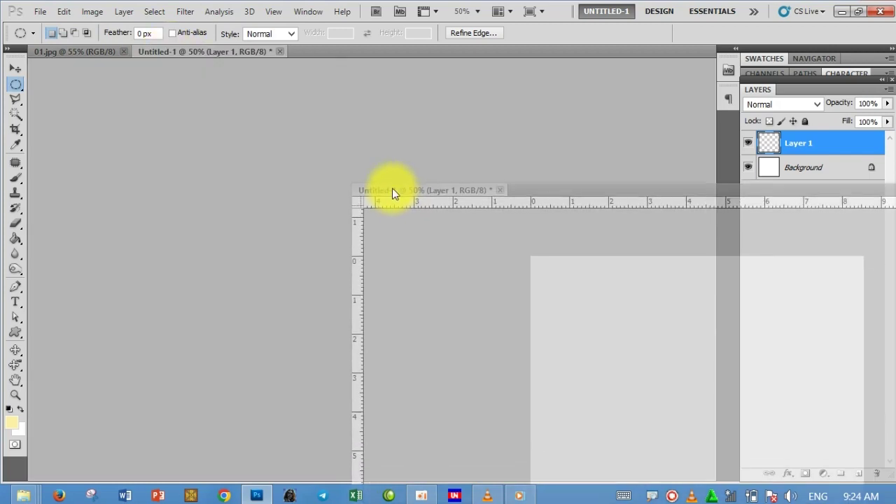
drag(377, 222, 266, 105)
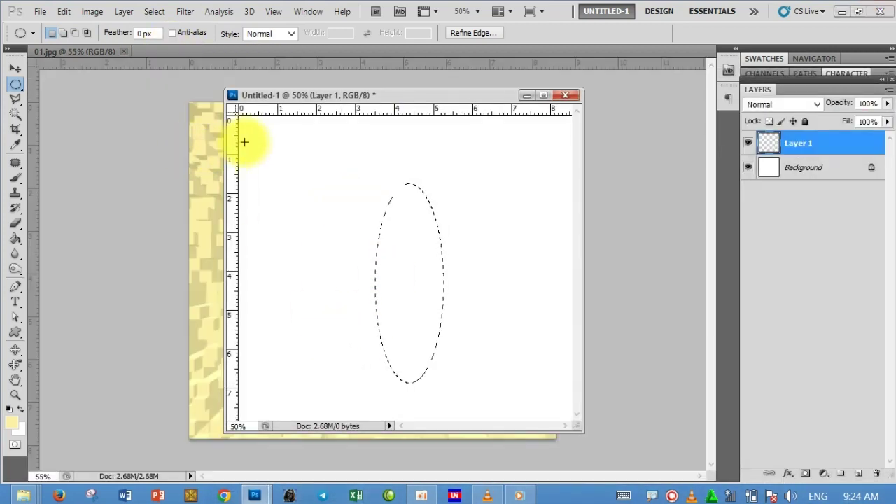
click(406, 134)
drag(313, 97, 425, 121)
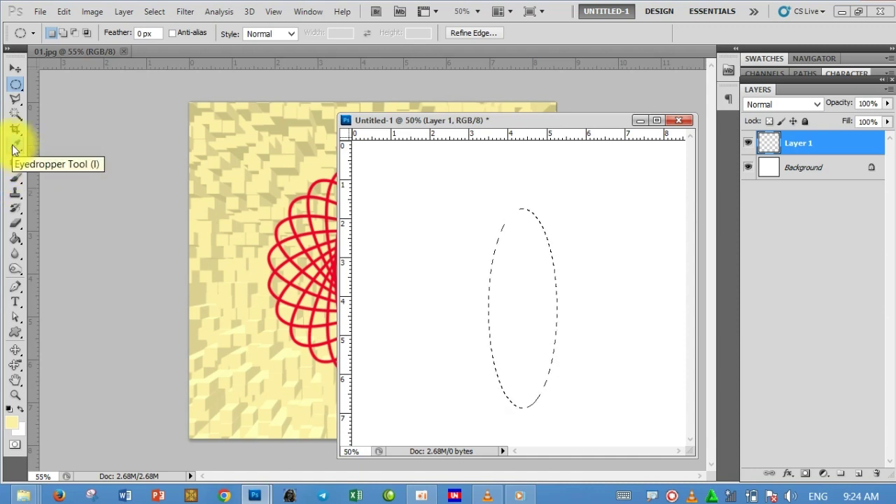
Sample red from the reference with the Eyedropper and paint-bucket fill the tall ellipse
click(12, 144)
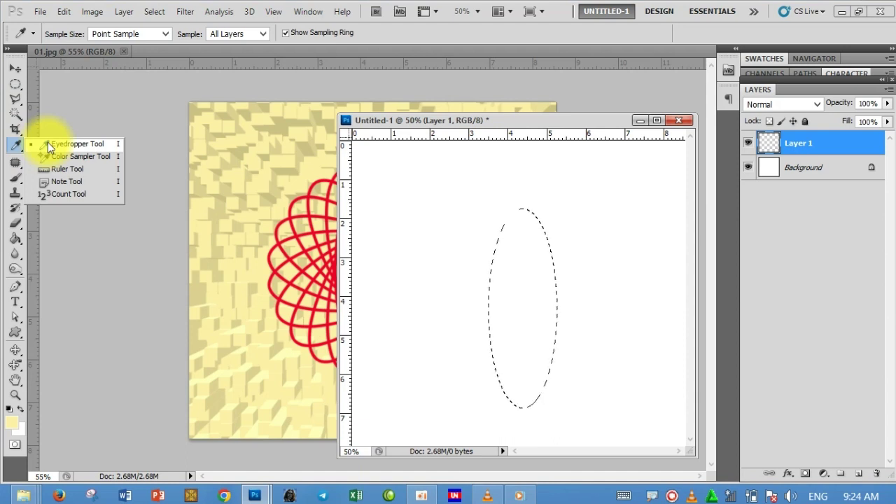
click(49, 144)
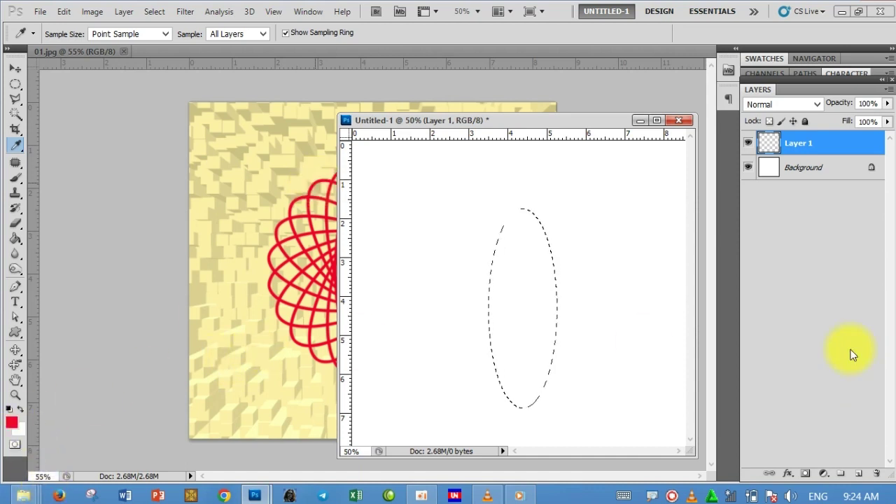
click(16, 241)
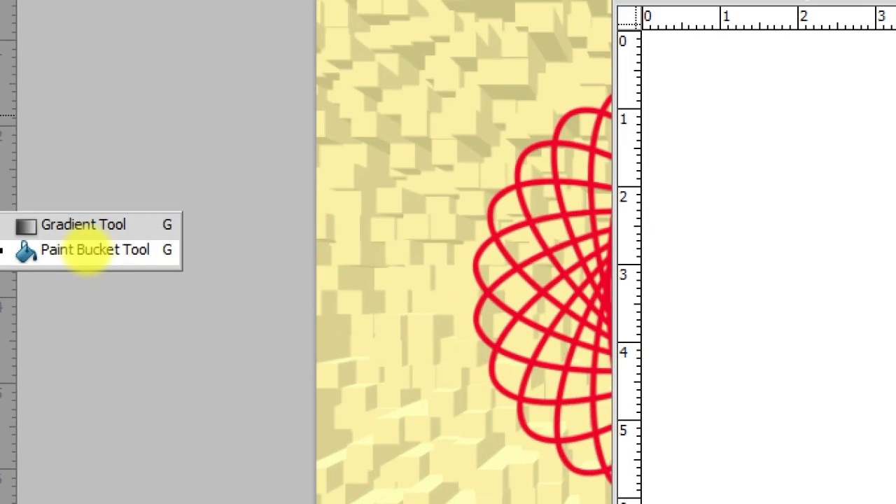
click(86, 252)
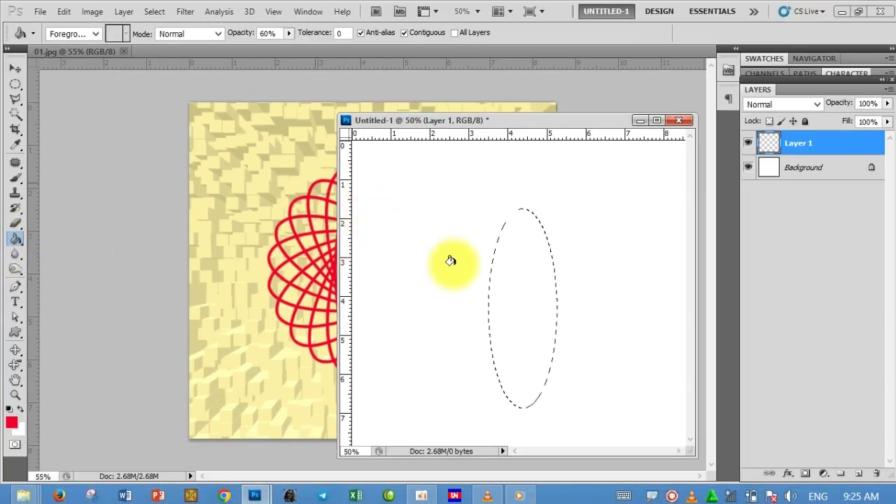
click(532, 290)
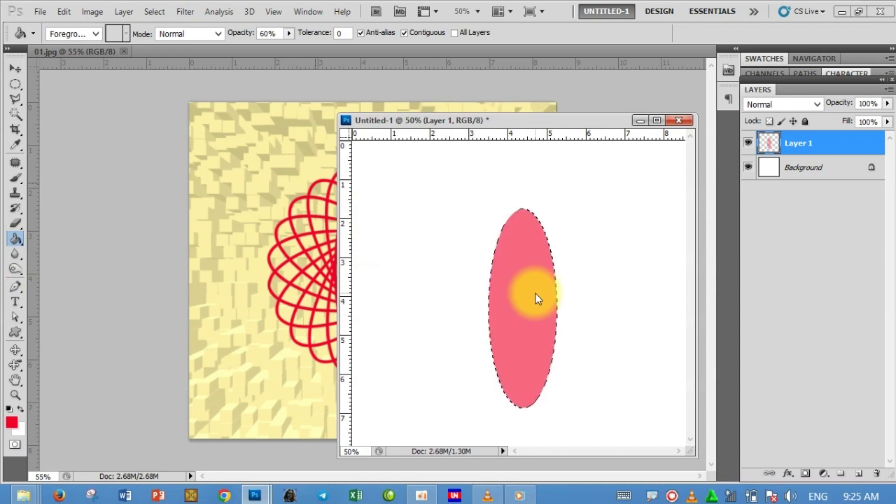
click(535, 293)
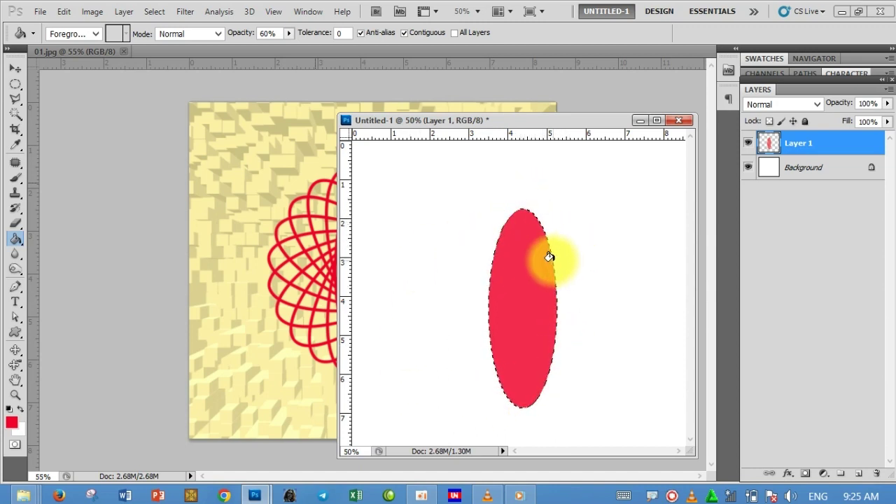
Contract the selection by 8 px, delete the interior, and deselect, leaving a thin red ring
click(150, 12)
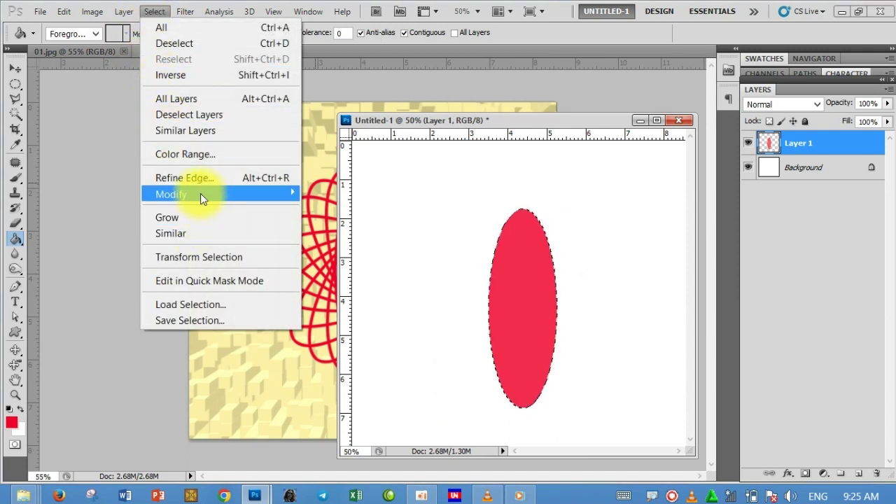
mouse_move(211, 194)
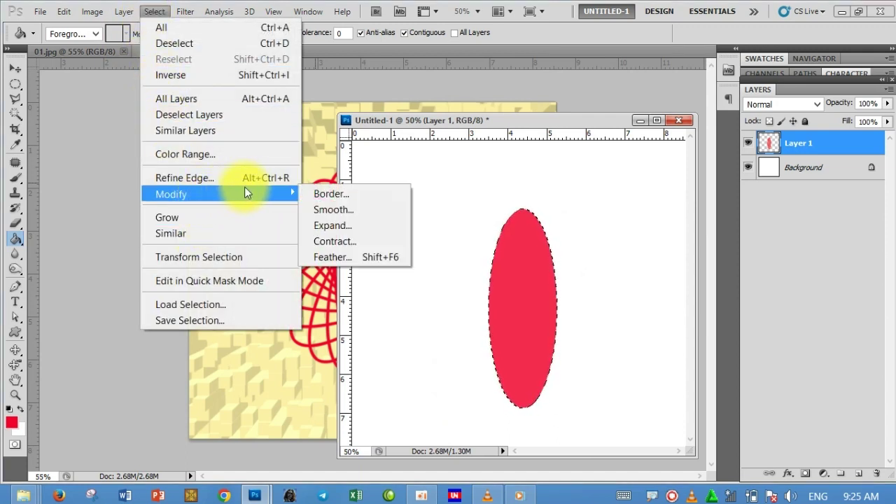
click(364, 243)
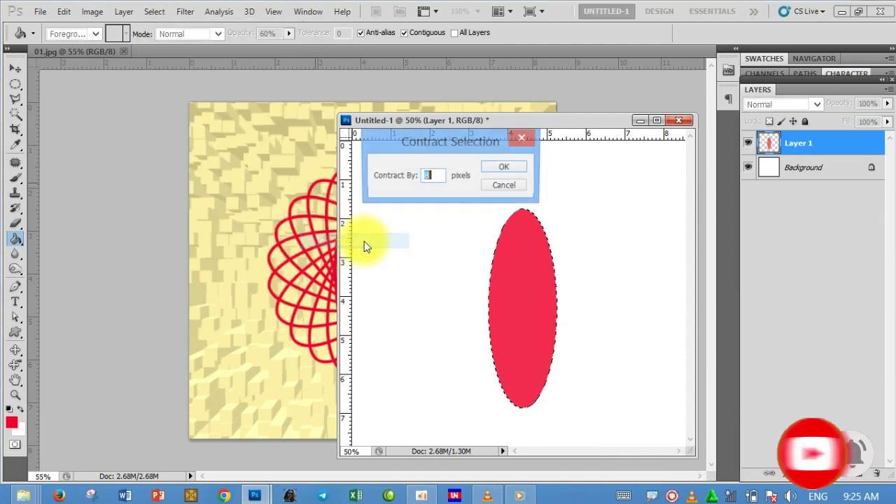
click(432, 174)
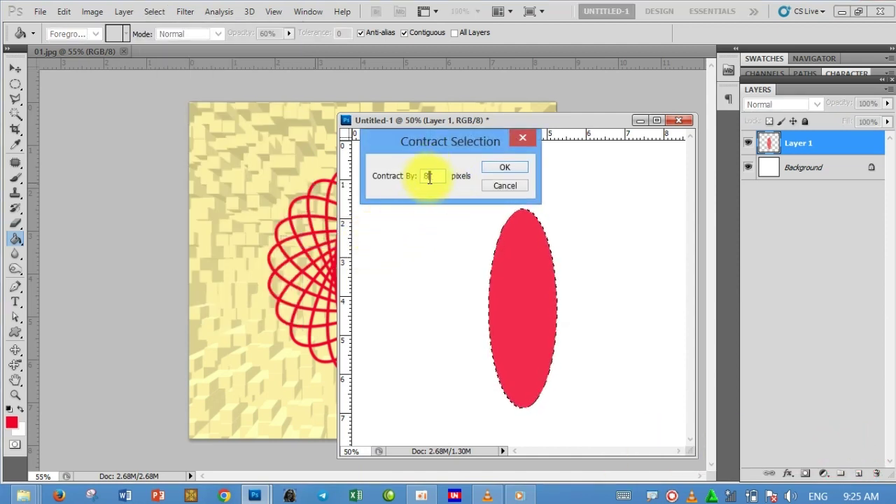
click(505, 172)
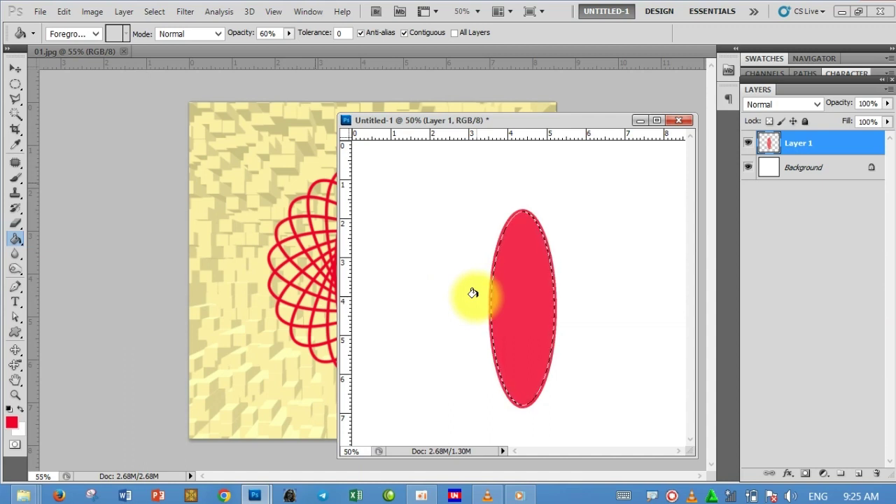
key(Delete)
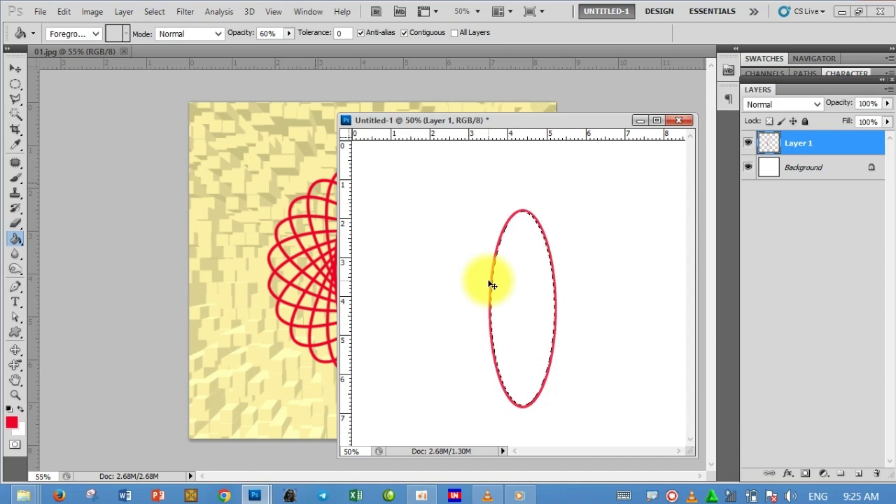
key(ctrl+d)
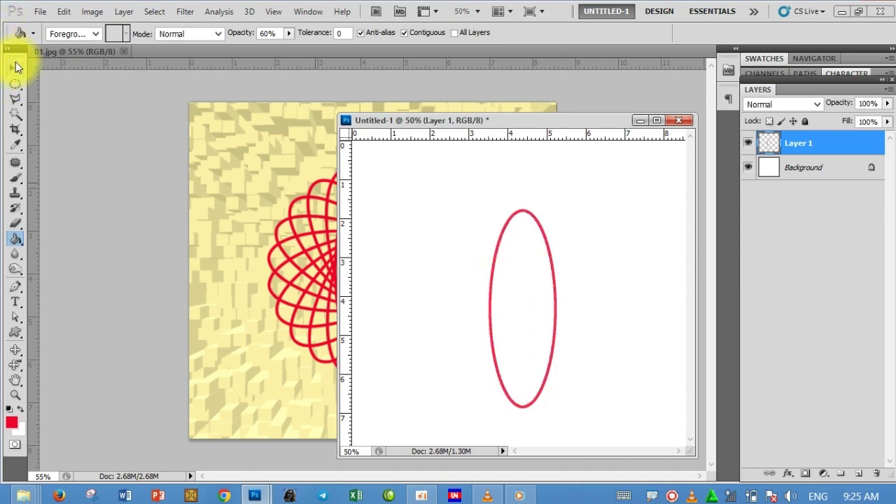
click(15, 68)
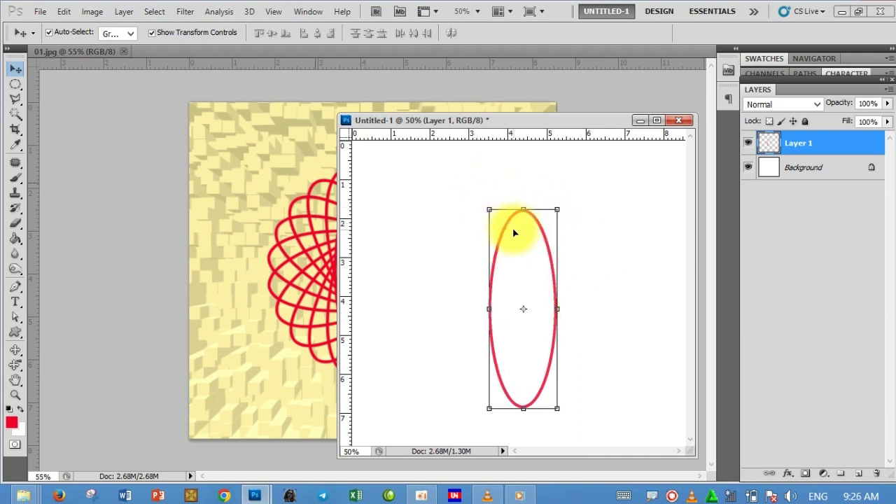
key(ctrl+t)
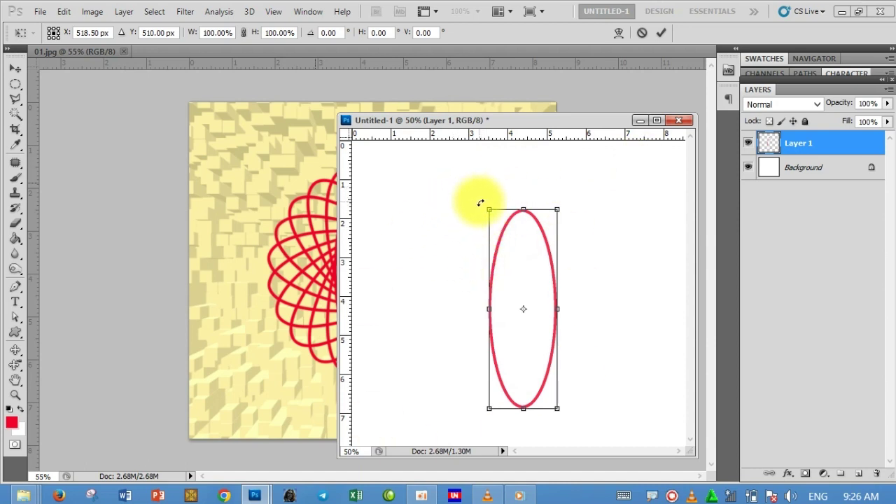
drag(480, 203, 456, 223)
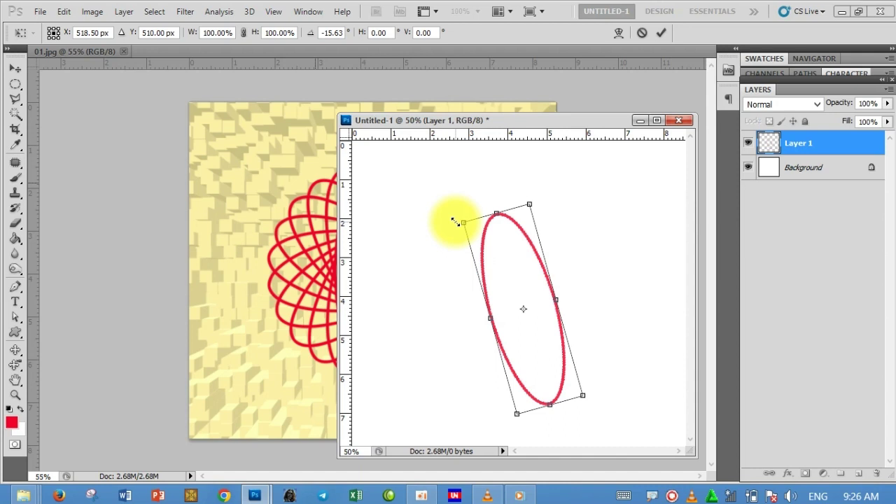
key(Return)
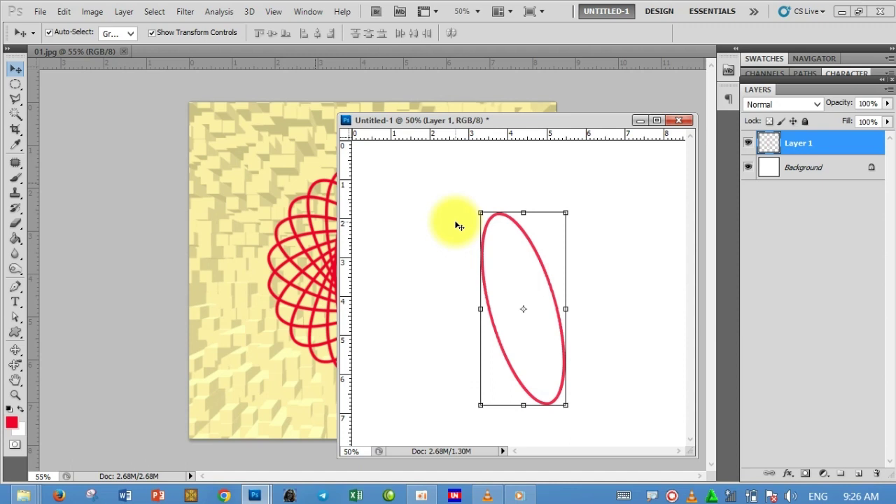
click(608, 222)
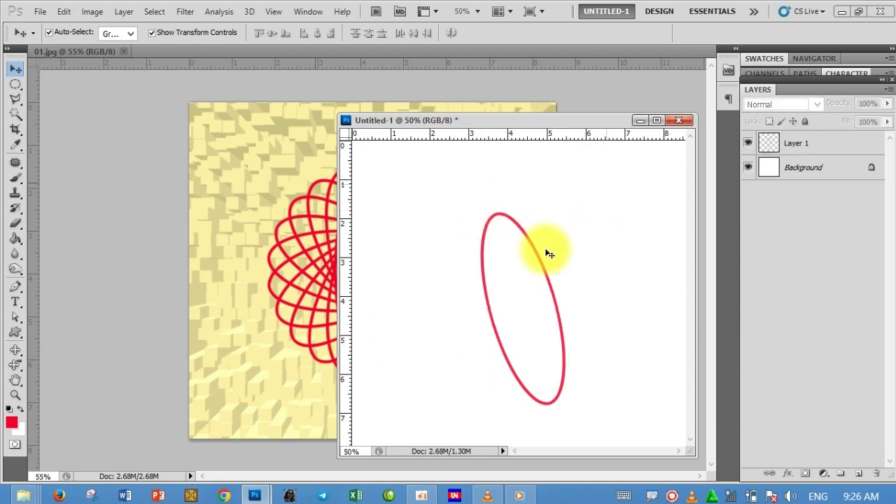
click(536, 404)
key(ctrl+z)
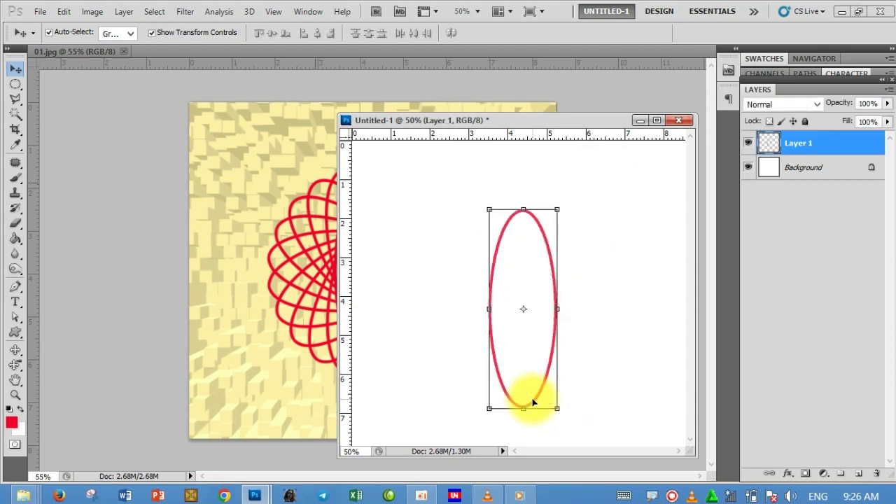
click(616, 316)
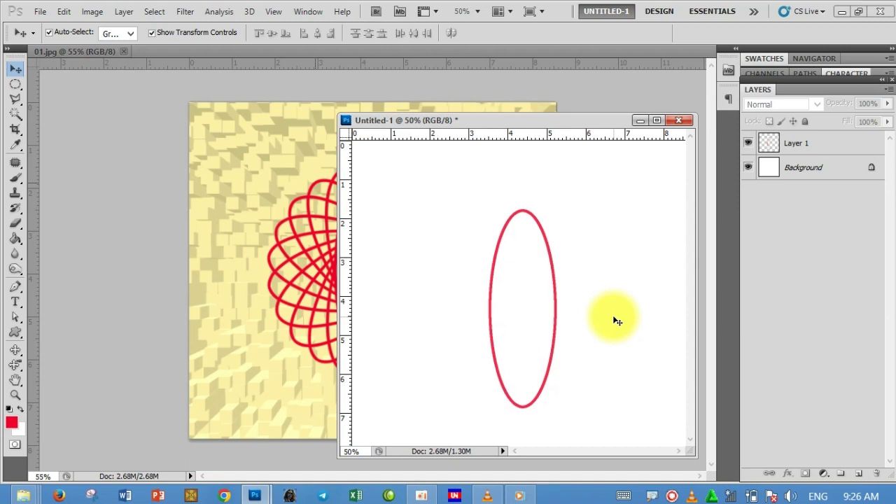
click(801, 143)
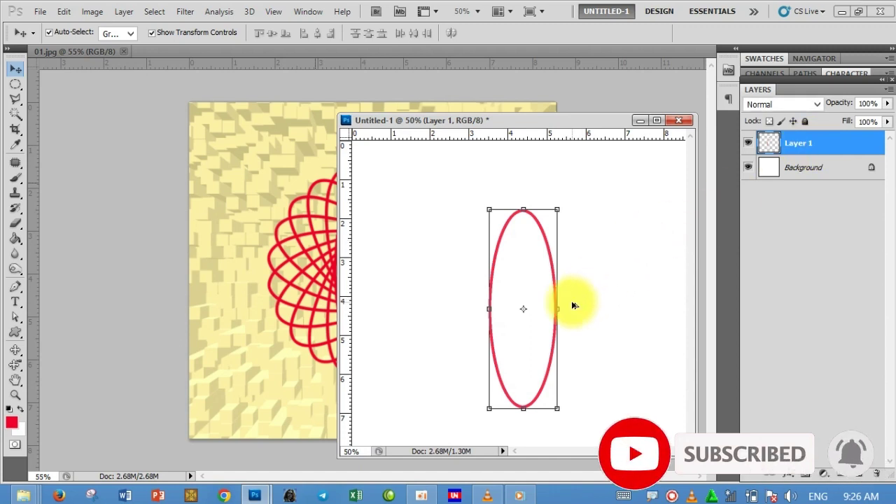
Repeat the rotated duplicate with Shift+Ctrl+Alt+T up to Layer 1 copy 10, then deselect
key(ctrl+alt+shift+t)
key(ctrl+alt+shift+t)
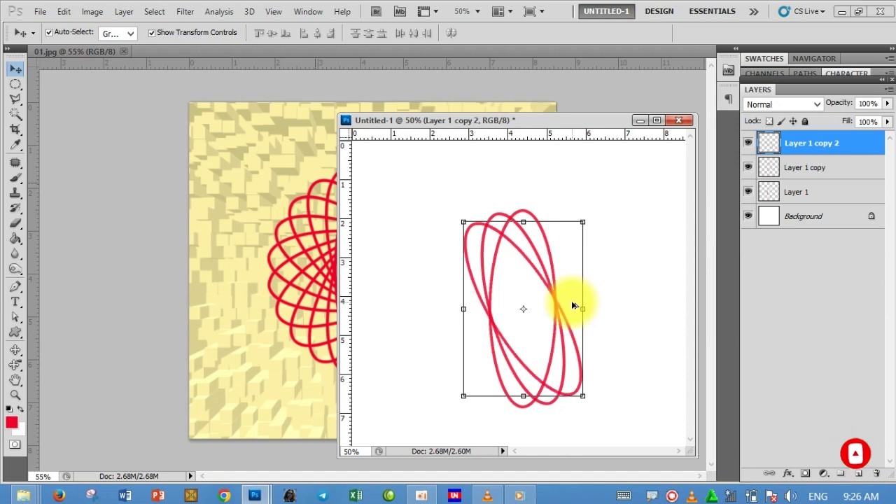
key(ctrl+alt+shift+t)
key(ctrl+alt+shift+t)
key(ctrl+alt+shift+t)
key(ctrl+alt+shift+t)
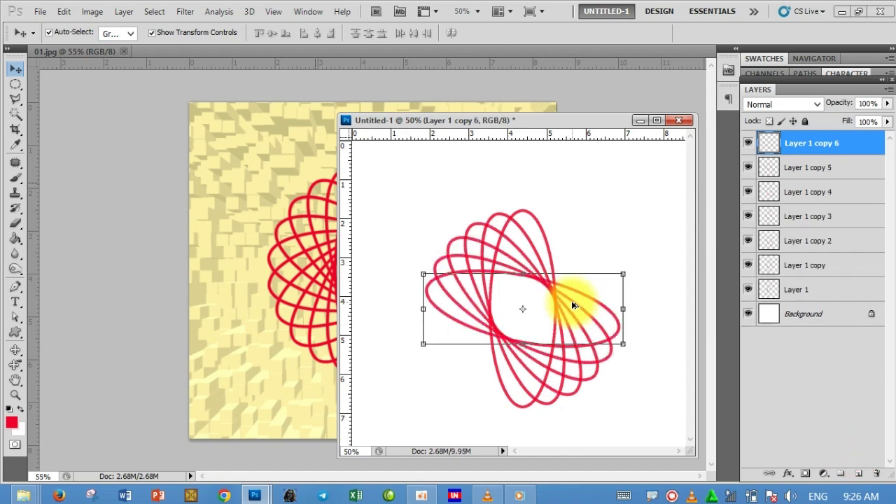
key(ctrl+alt+shift+t)
key(ctrl+alt+shift+t)
key(ctrl+alt+shift+t)
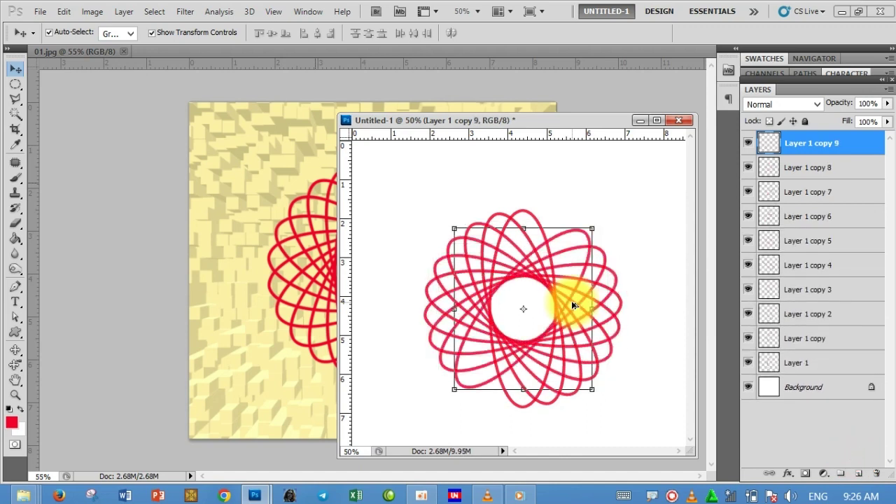
key(ctrl+alt+shift+t)
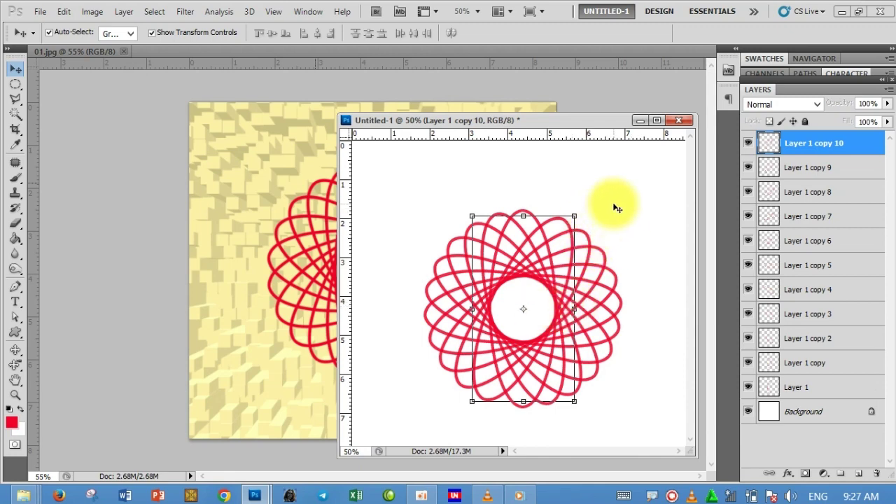
click(616, 208)
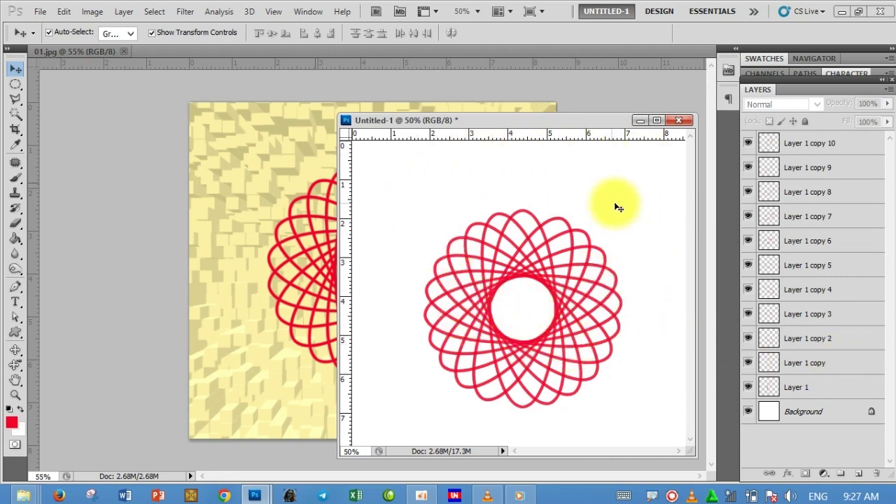
mouse_move(564, 124)
mouse_down()
mouse_move(501, 67)
mouse_move(502, 56)
mouse_up()
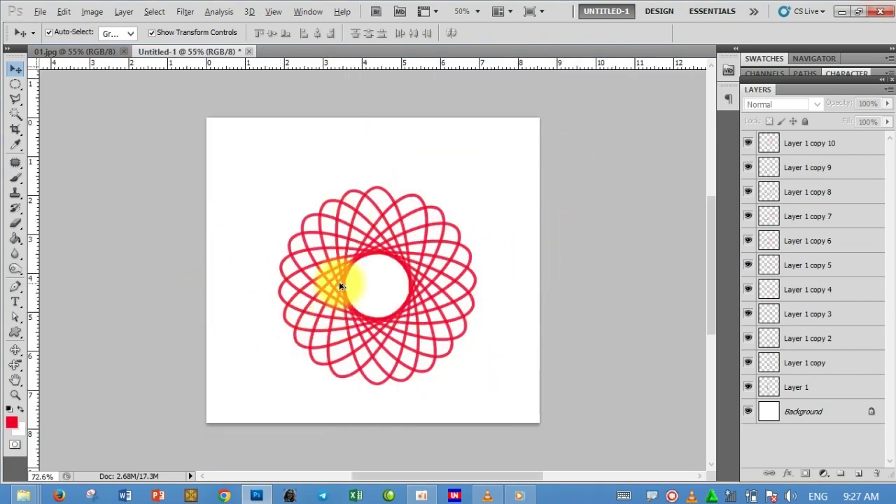
Select all ellipse layers and merge them via the Layers panel menu into Layer 1 copy 10
scroll(339, 282, up, 2)
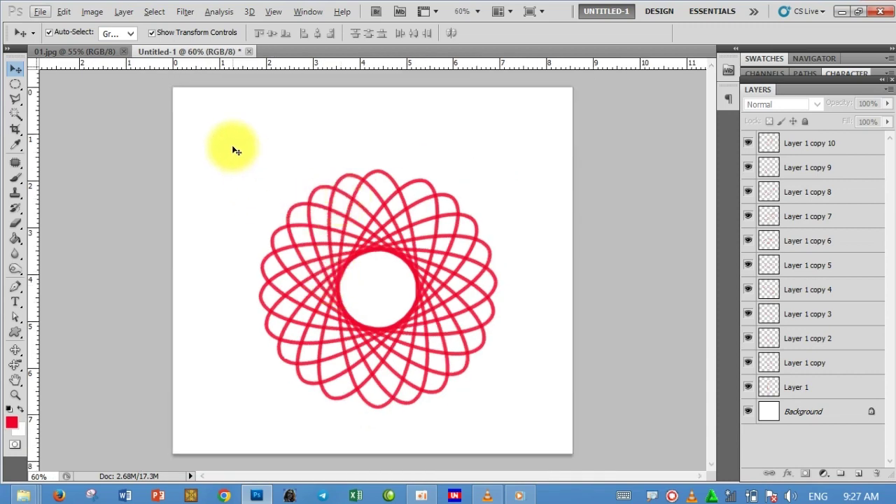
drag(236, 151, 546, 422)
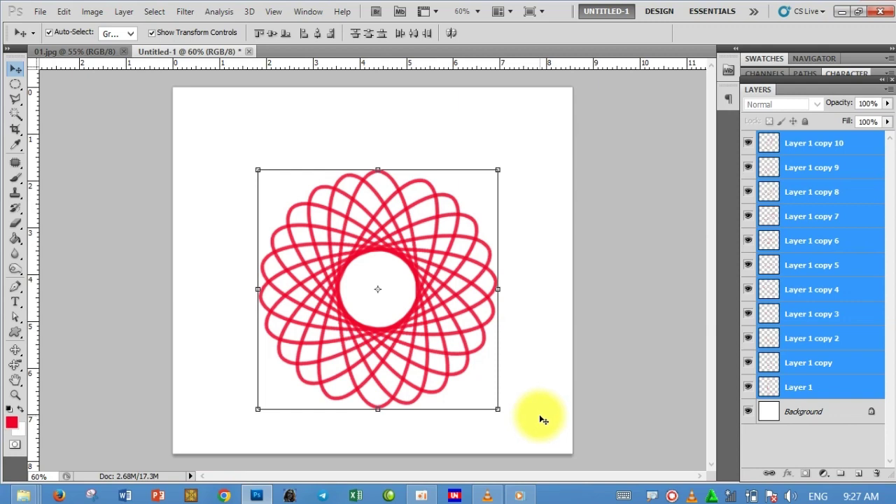
key(ctrl+e)
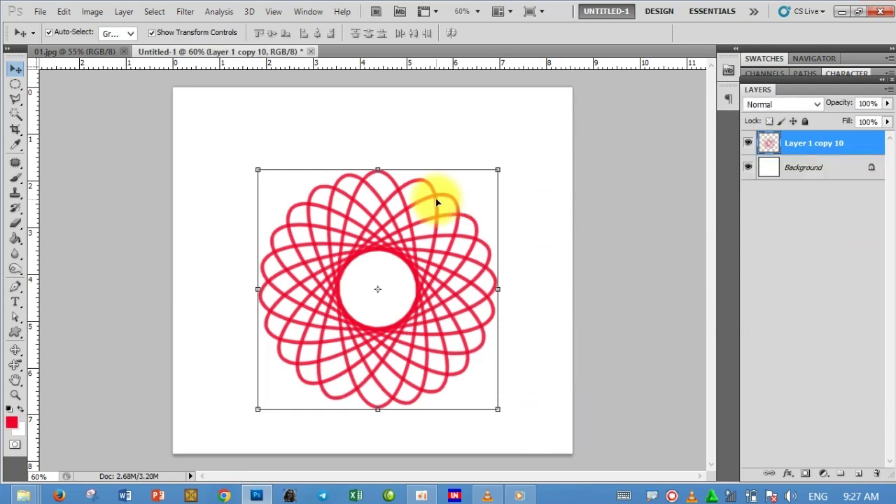
key(ctrl+z)
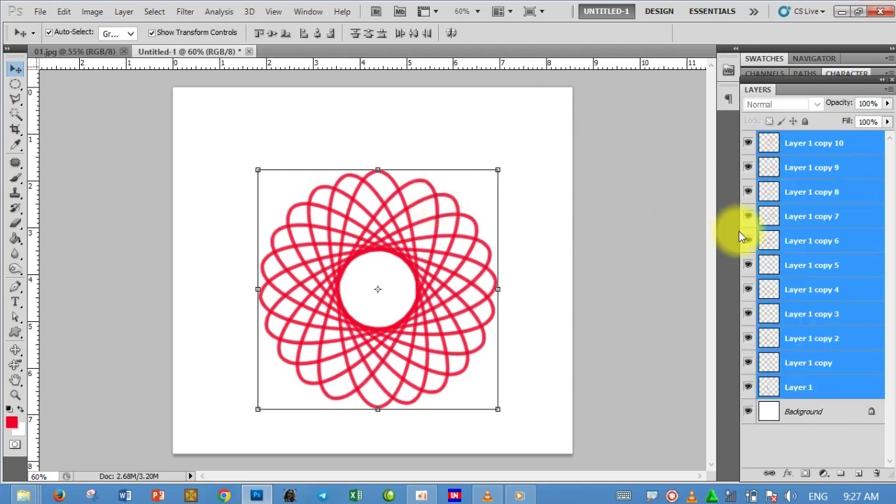
right_click(802, 168)
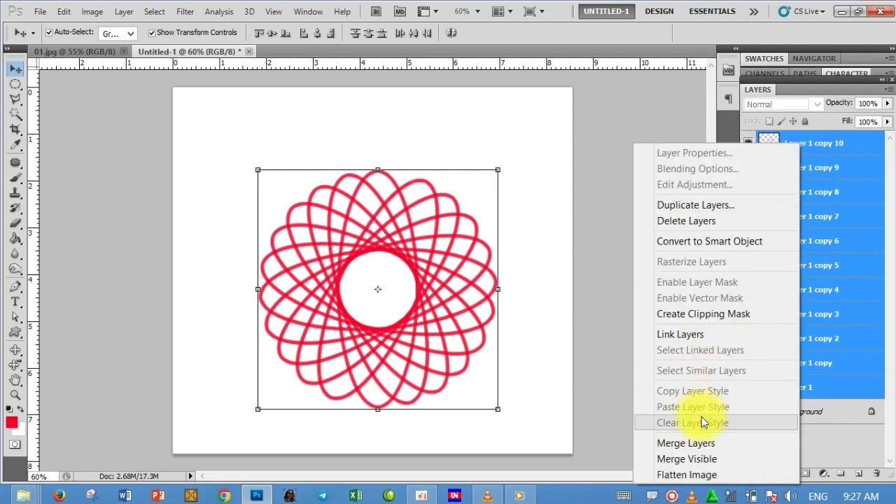
click(714, 444)
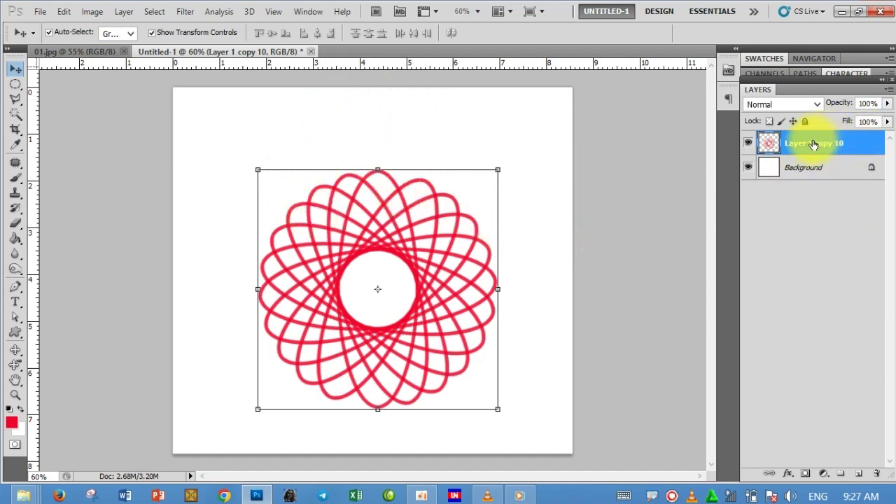
shift+click(801, 168)
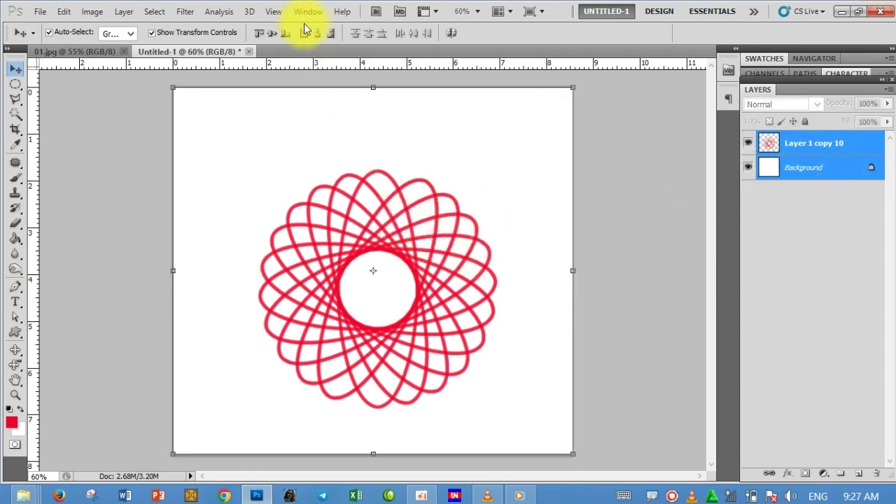
Centre the red flower vertically and horizontally on the canvas, then float the drawing window over 01.jpg
click(273, 34)
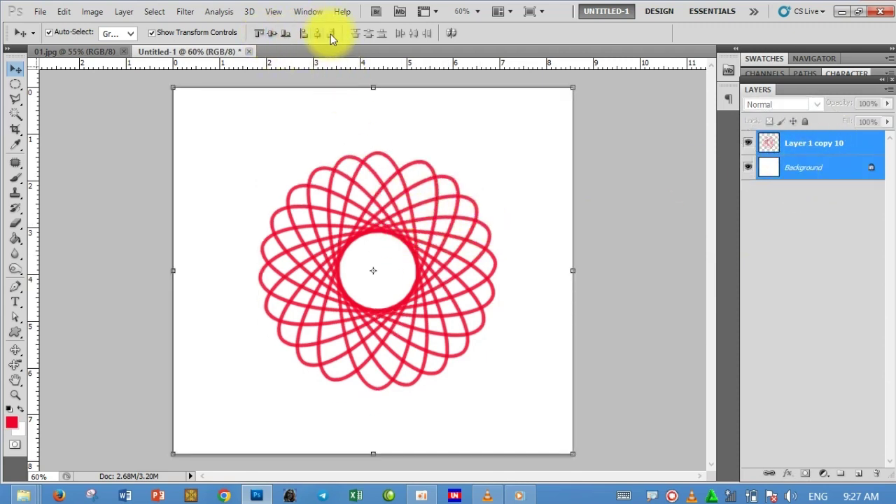
click(319, 29)
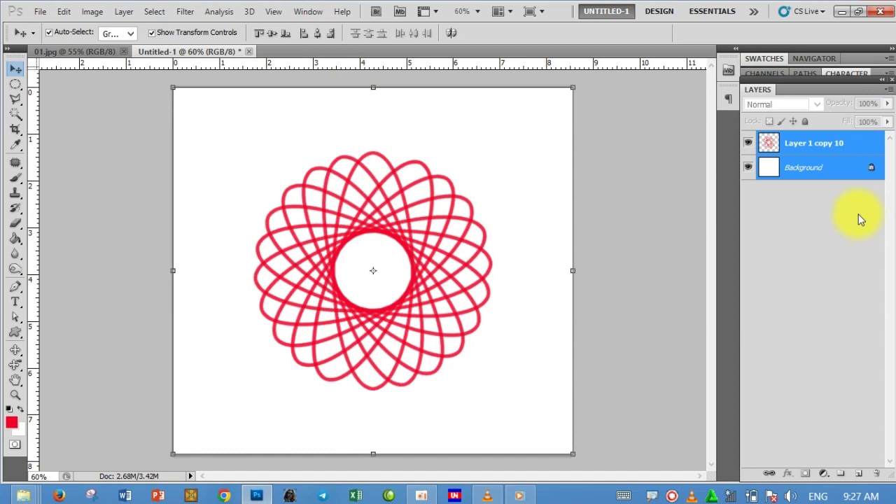
click(799, 144)
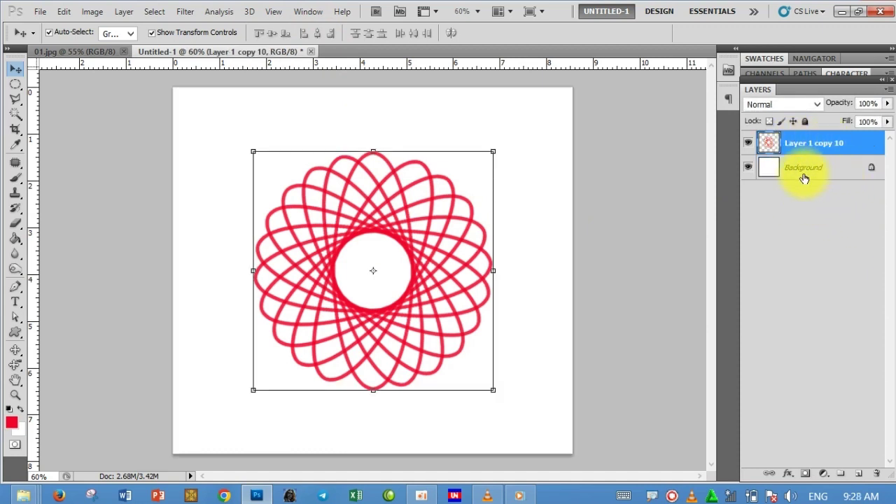
click(804, 169)
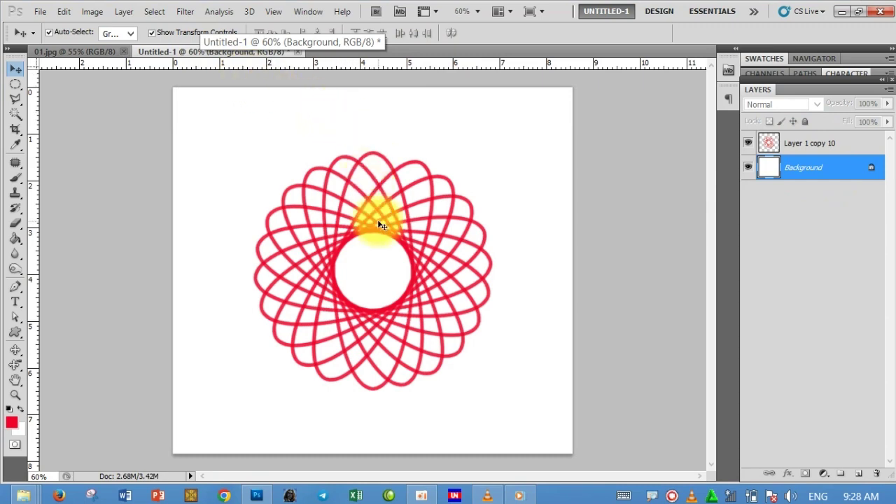
drag(245, 54, 479, 94)
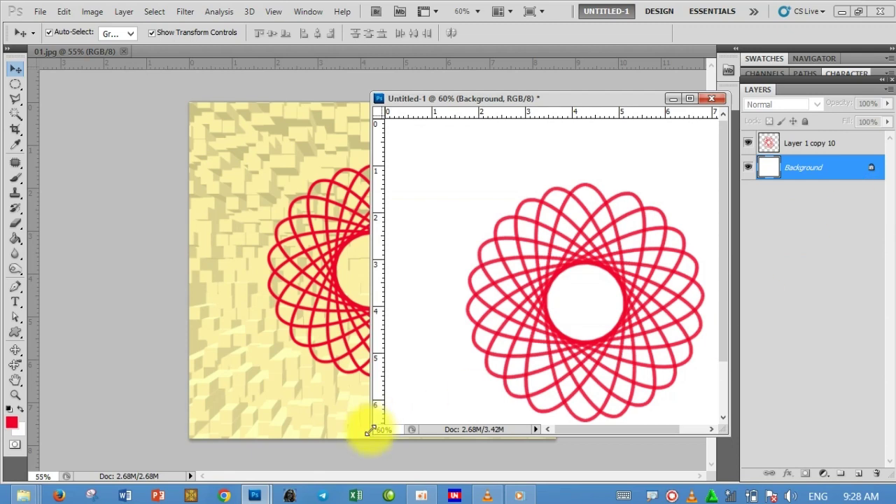
Sample the pale yellow #fcf0a6 from the 01.jpg reference as the background colour
click(16, 146)
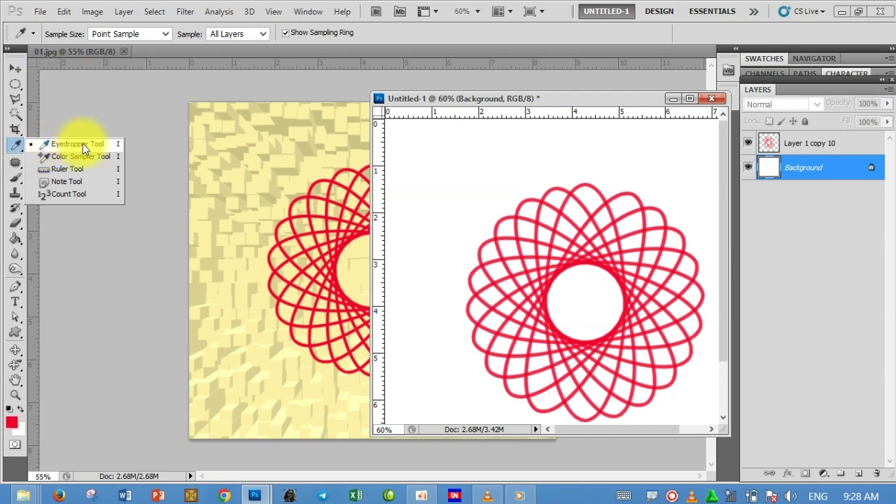
click(99, 145)
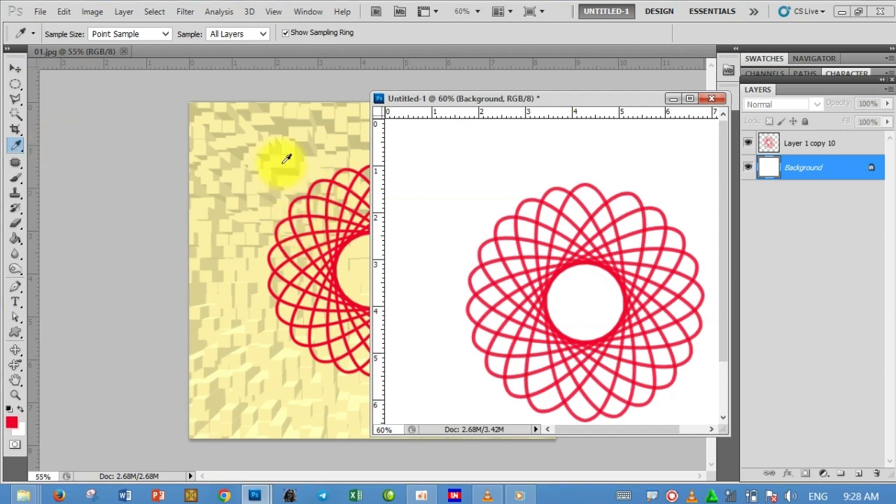
click(20, 429)
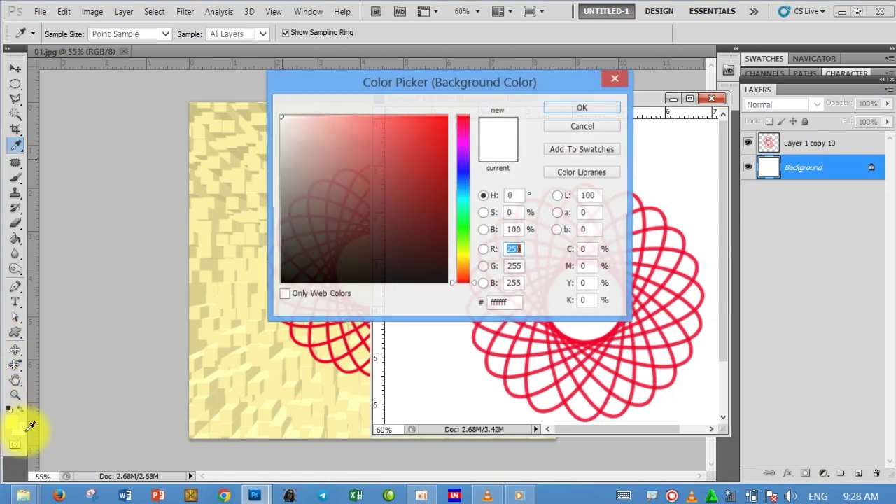
click(255, 159)
click(576, 105)
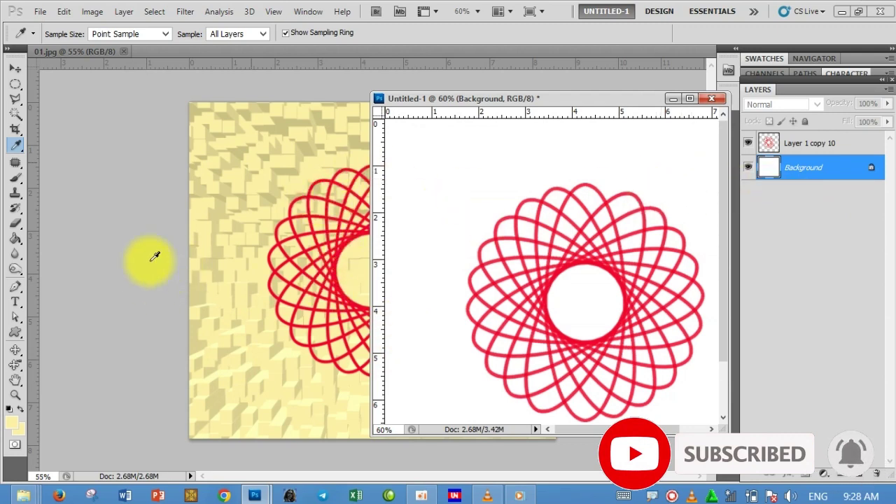
click(16, 239)
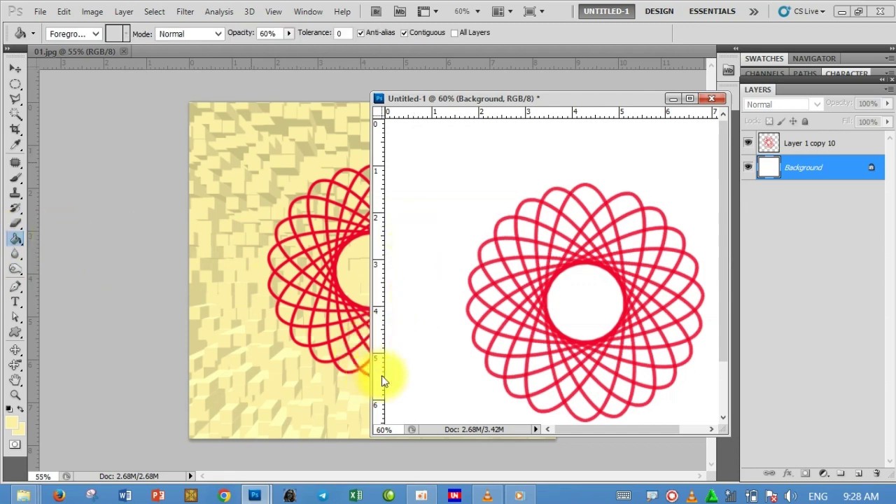
Fill the white Background with pale yellow, then make the drawing window taller and move it left
click(467, 184)
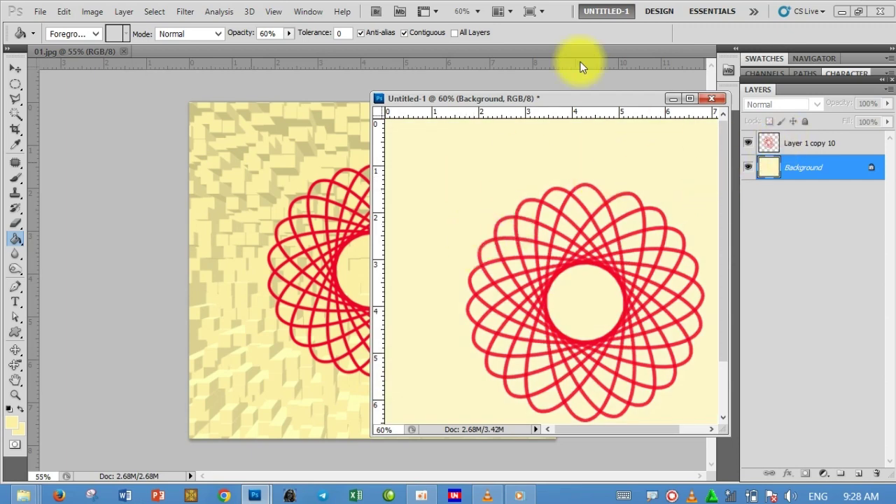
drag(581, 92, 490, 49)
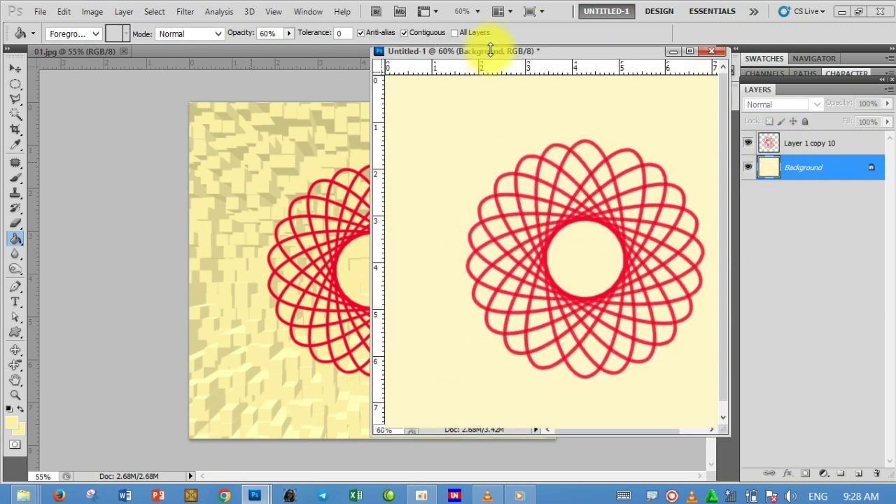
drag(567, 51, 460, 56)
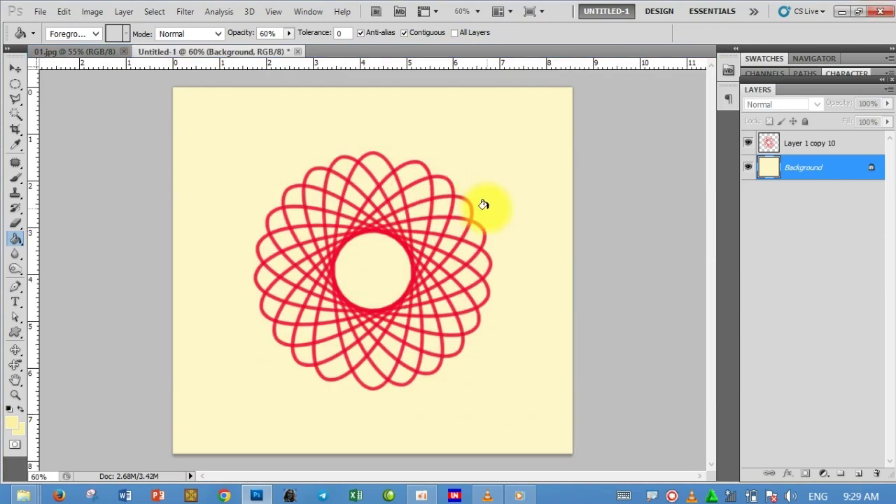
scroll(436, 206, up, 1)
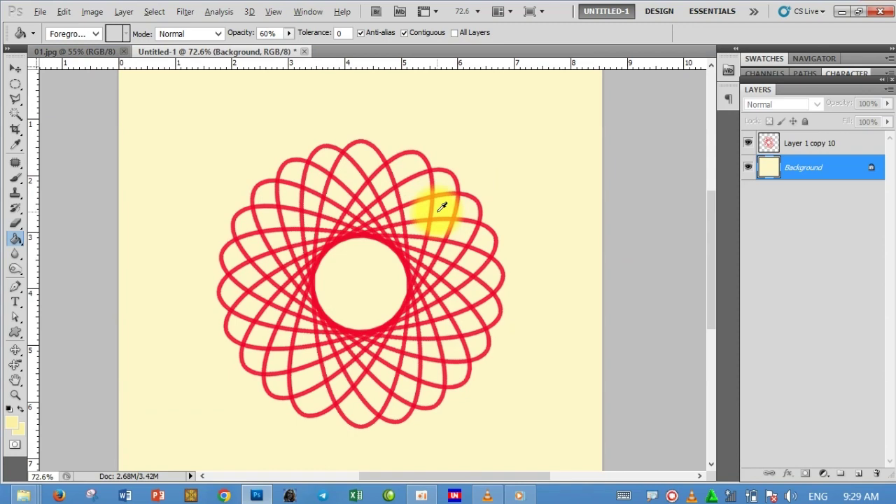
scroll(442, 204, down, 1)
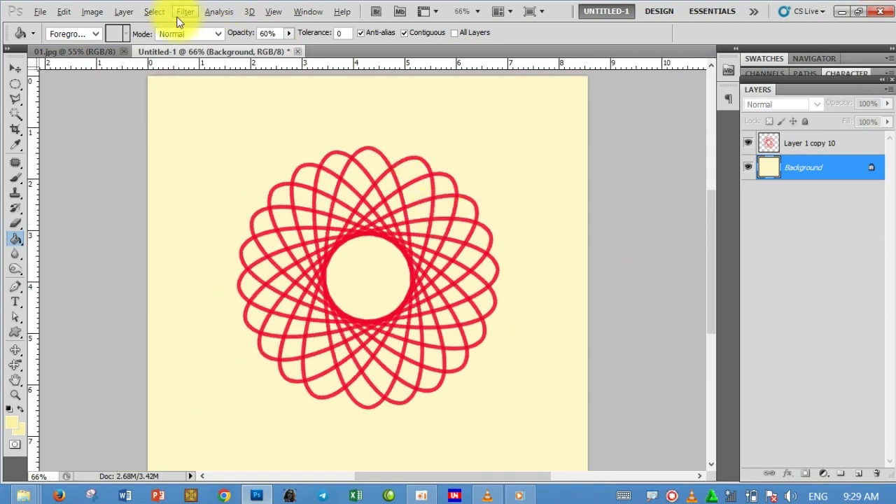
Apply Extrude blocks (size 30, depth 30, solid front faces), then float the drawing over the reference
click(195, 12)
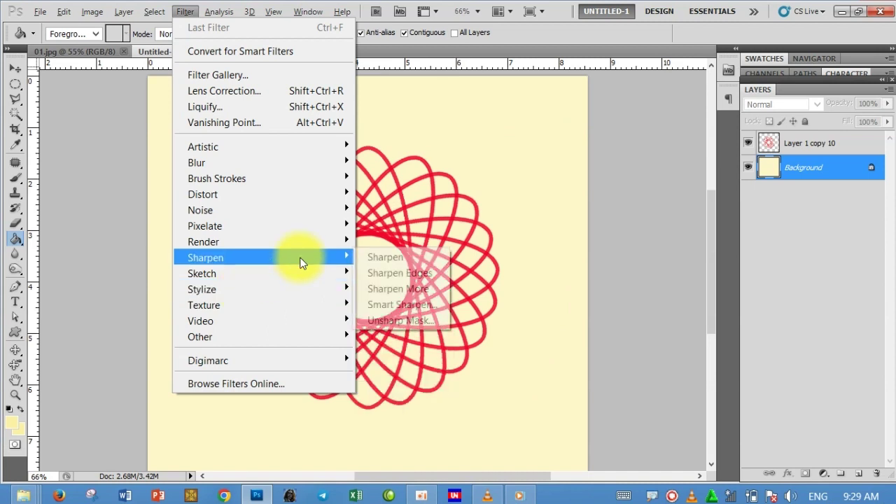
mouse_move(263, 290)
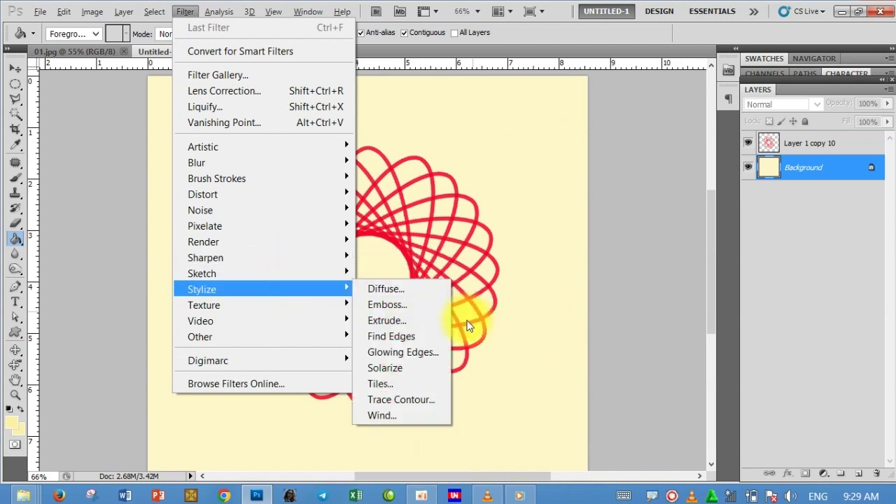
click(414, 327)
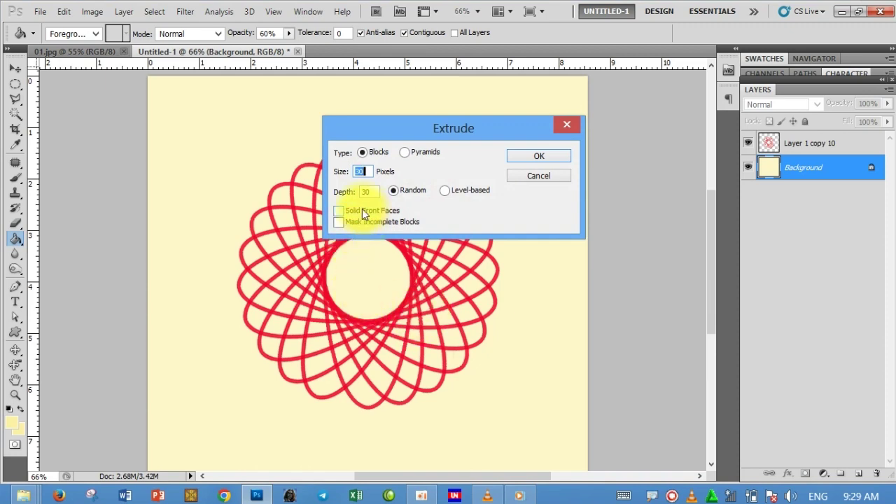
key(alt)
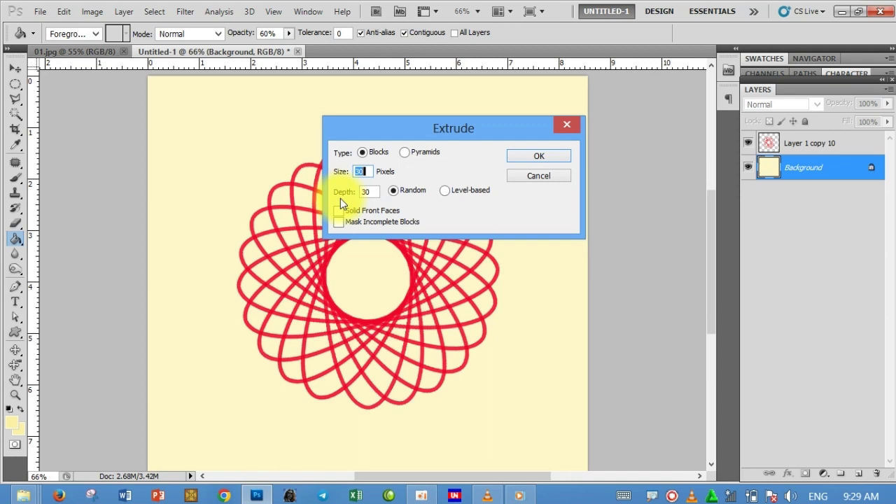
click(356, 211)
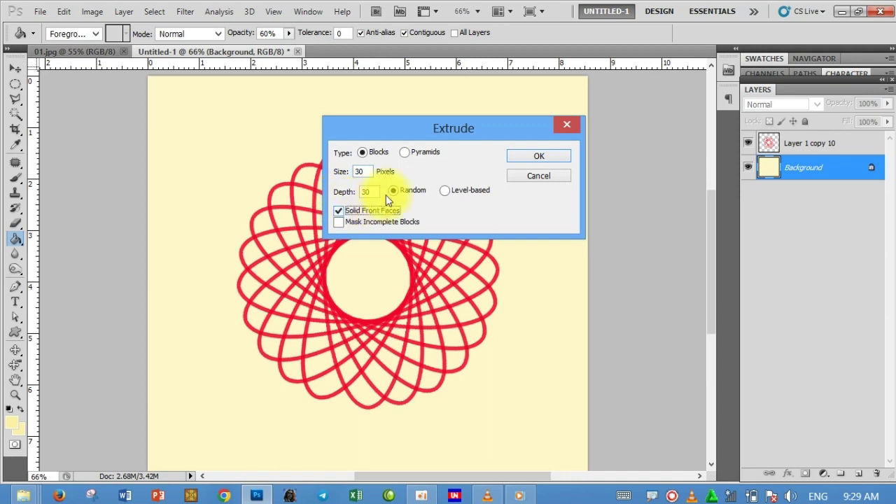
click(542, 156)
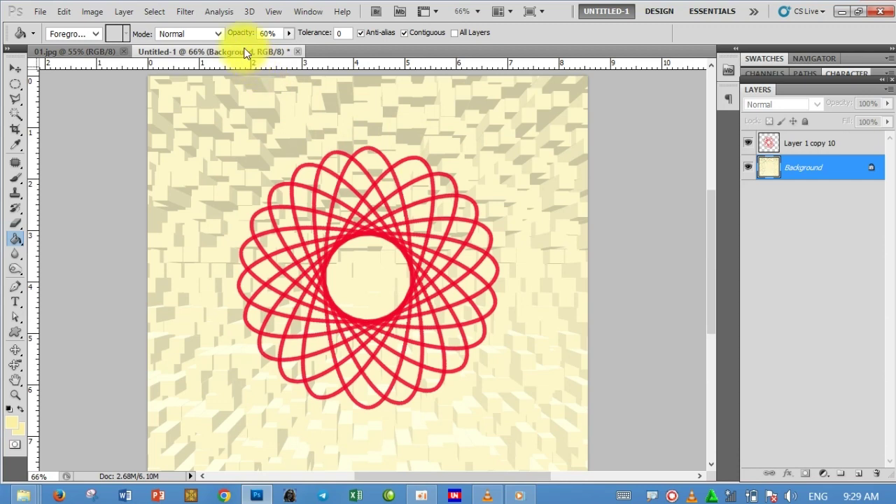
drag(251, 56, 408, 151)
drag(486, 208, 482, 208)
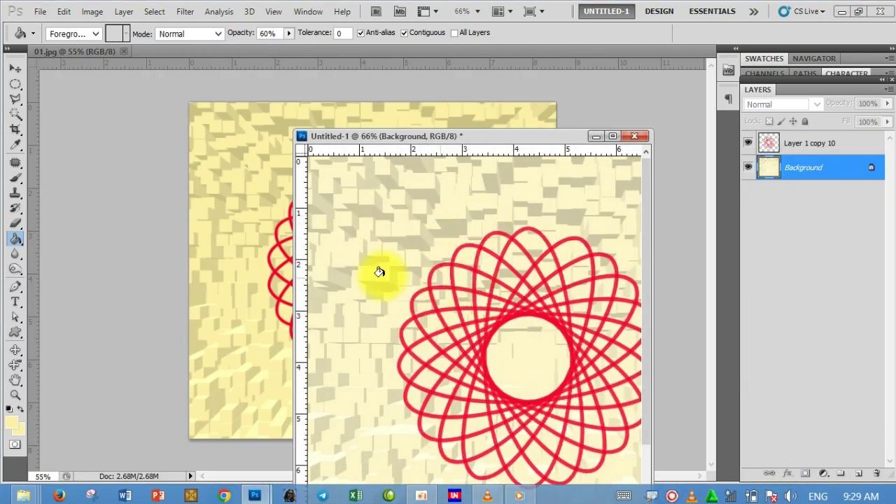
Change the background colour to a brighter yellow in the Color Picker
mouse_move(450, 138)
mouse_down()
mouse_move(380, 34)
mouse_move(371, 56)
mouse_up()
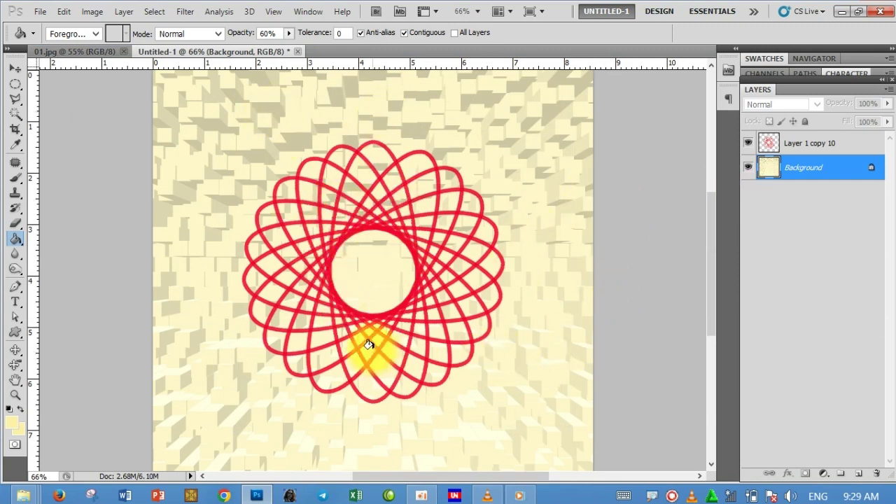
click(22, 428)
click(390, 123)
drag(389, 123, 448, 117)
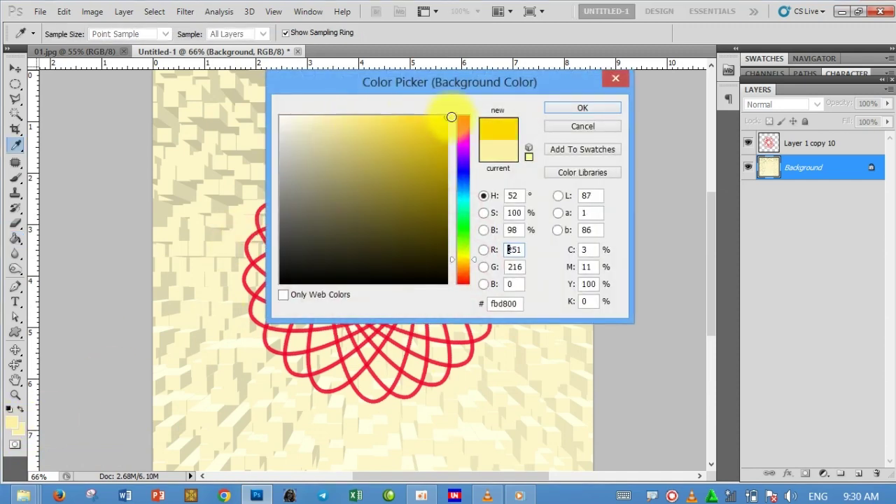
click(397, 120)
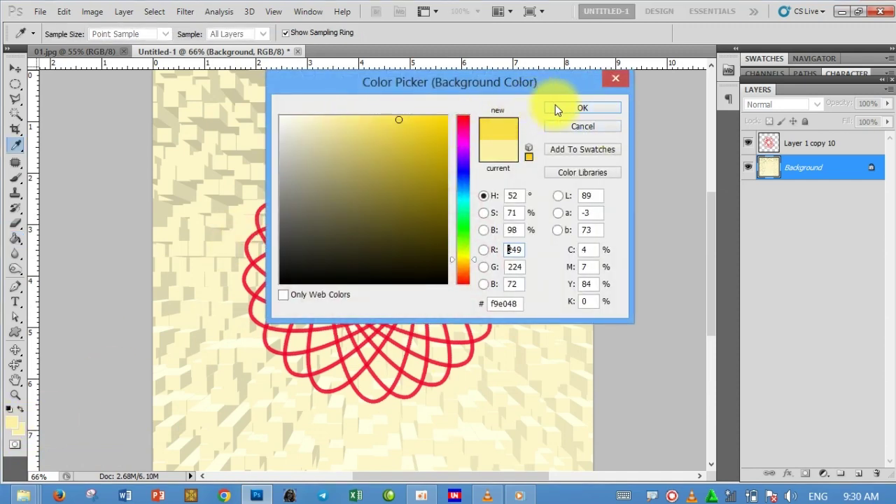
click(575, 108)
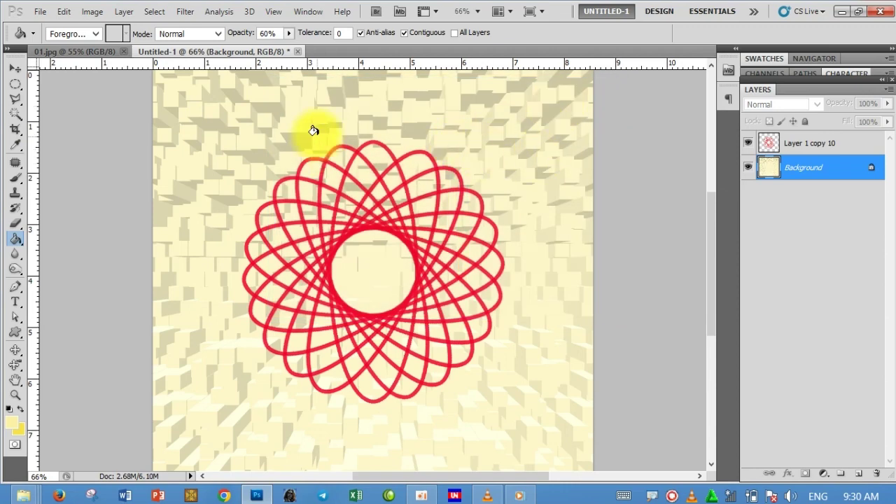
Dock the Untitled-1 drawing back as a tab beside 01.jpg
drag(247, 54, 543, 254)
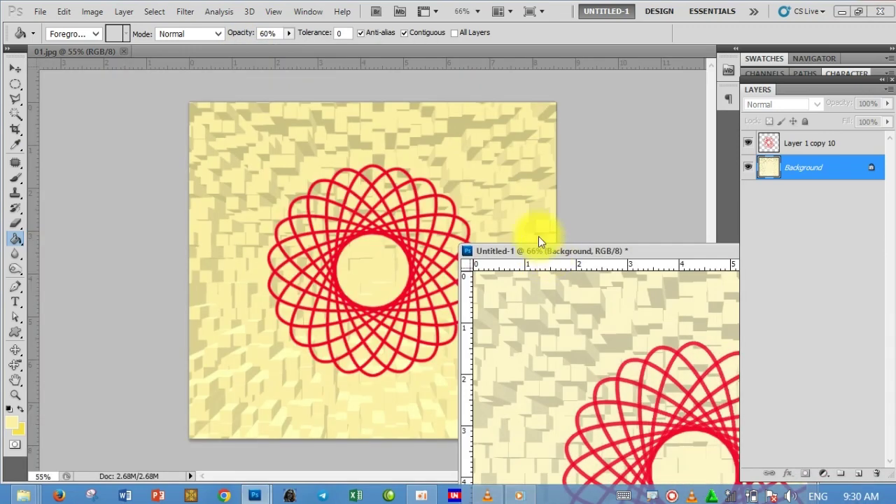
drag(549, 251, 314, 52)
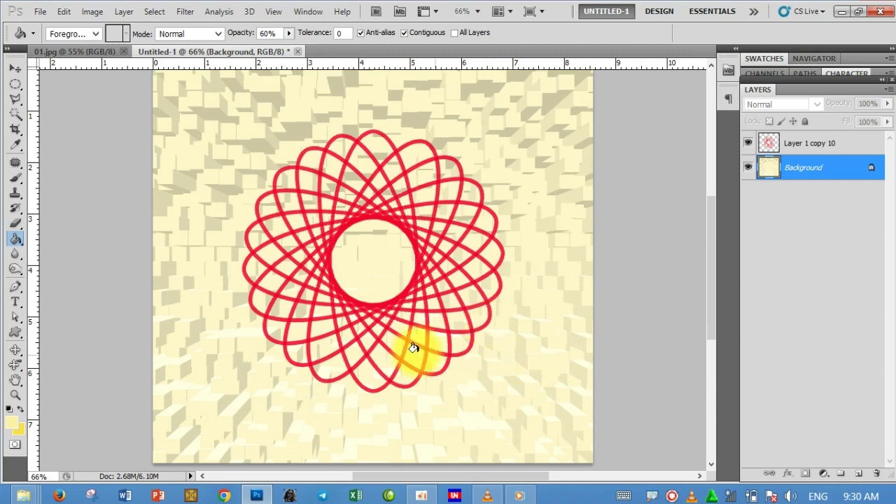
click(16, 68)
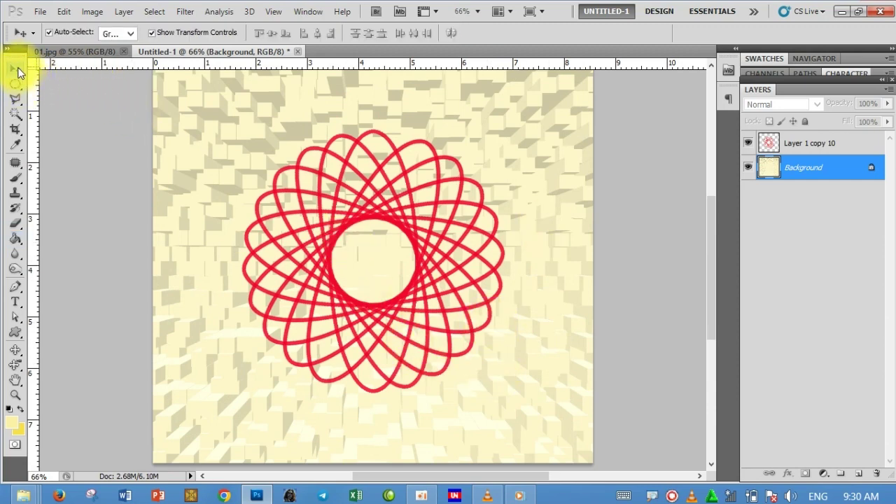